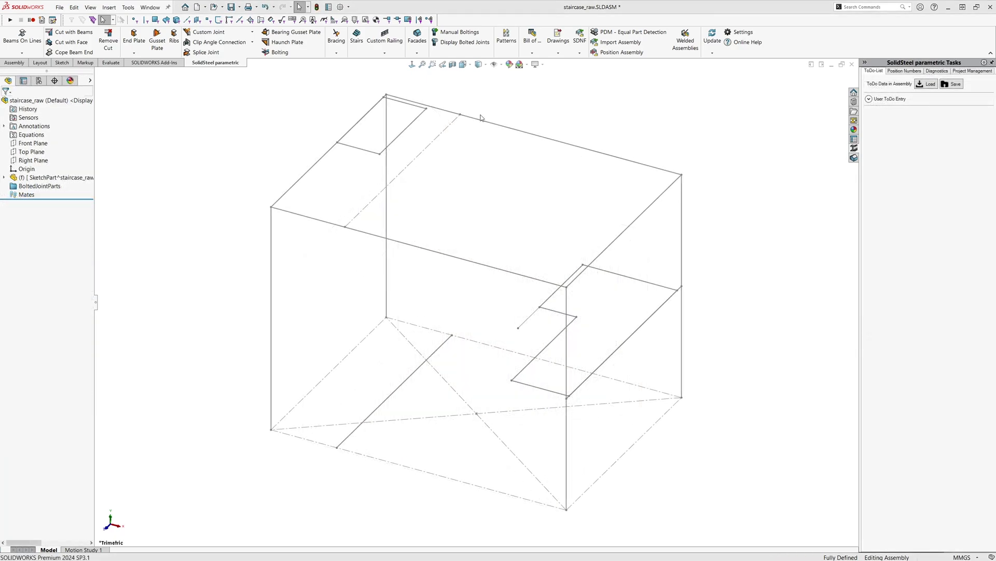
Step: Preview a SolidSteel staircase from lower floor Line17 to landing edge Line15
click(356, 36)
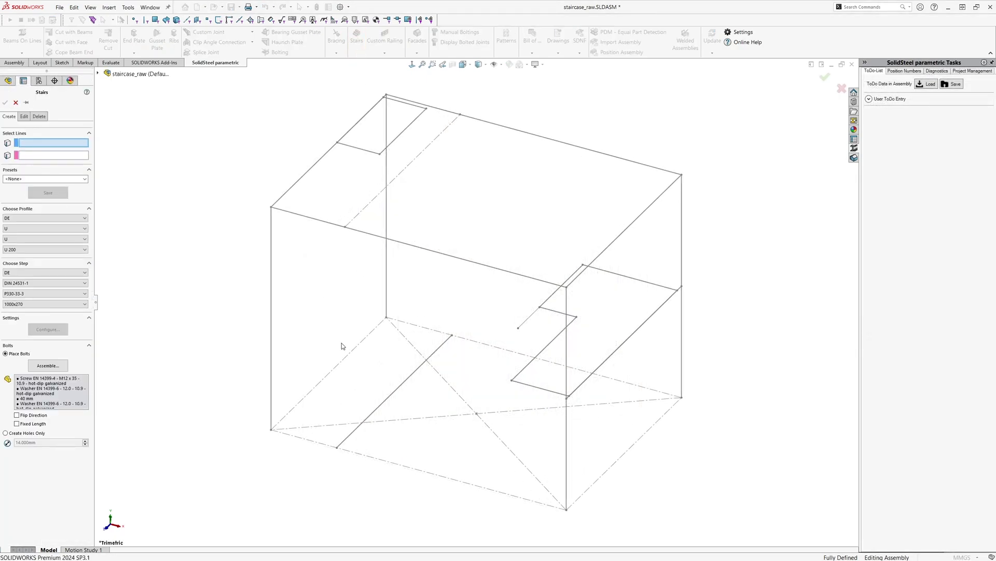
click(401, 387)
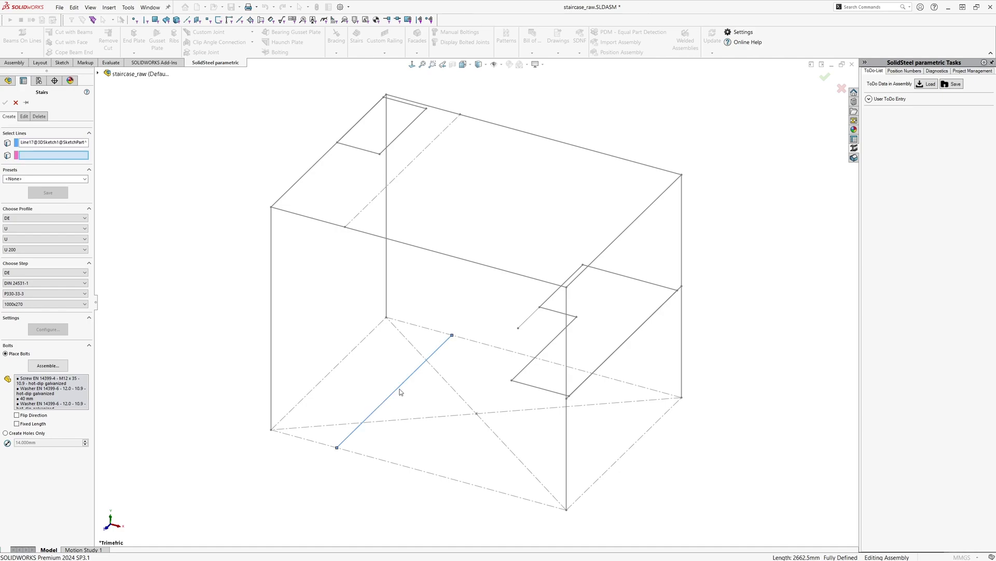
click(604, 364)
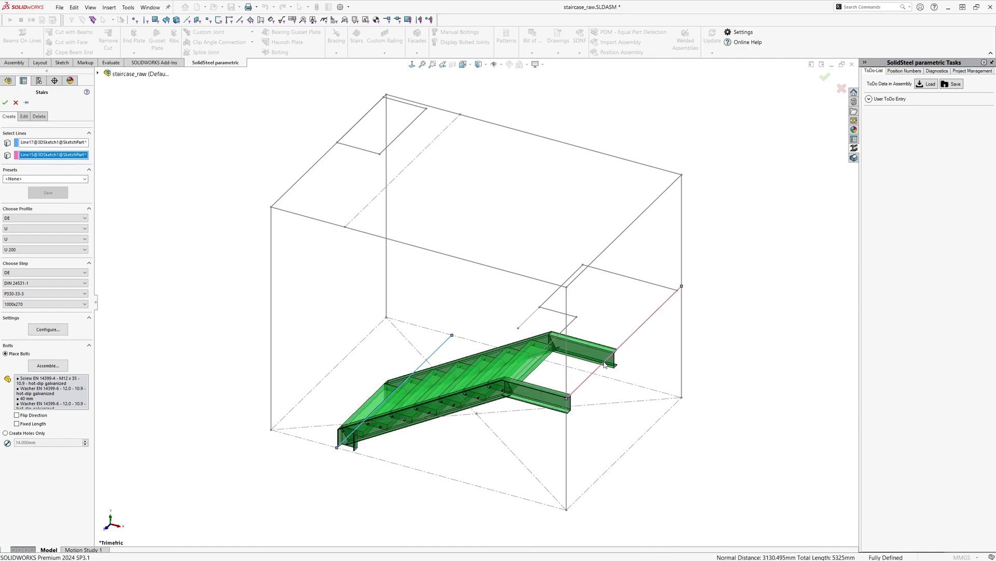
middle_drag(606, 363, 622, 399)
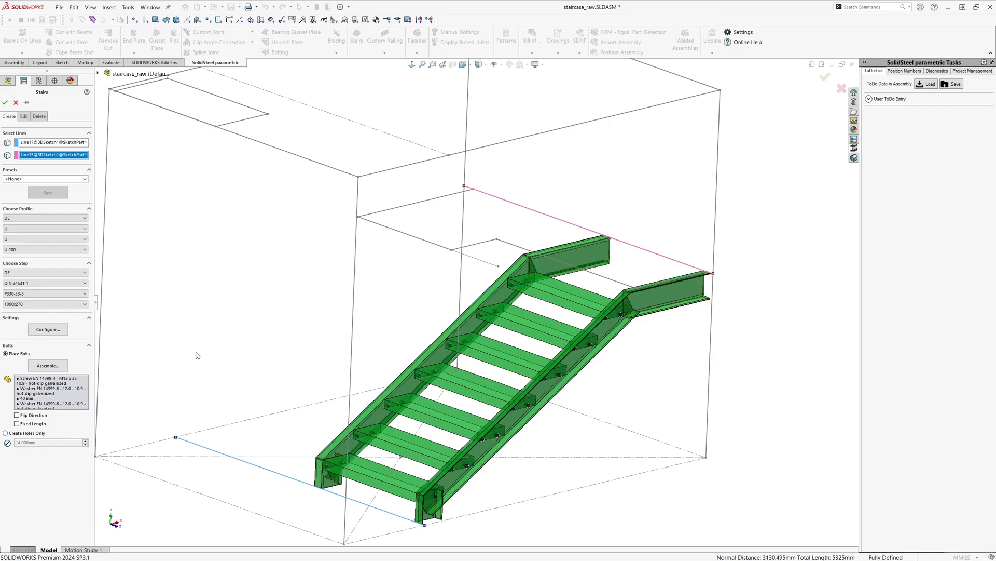
click(48, 328)
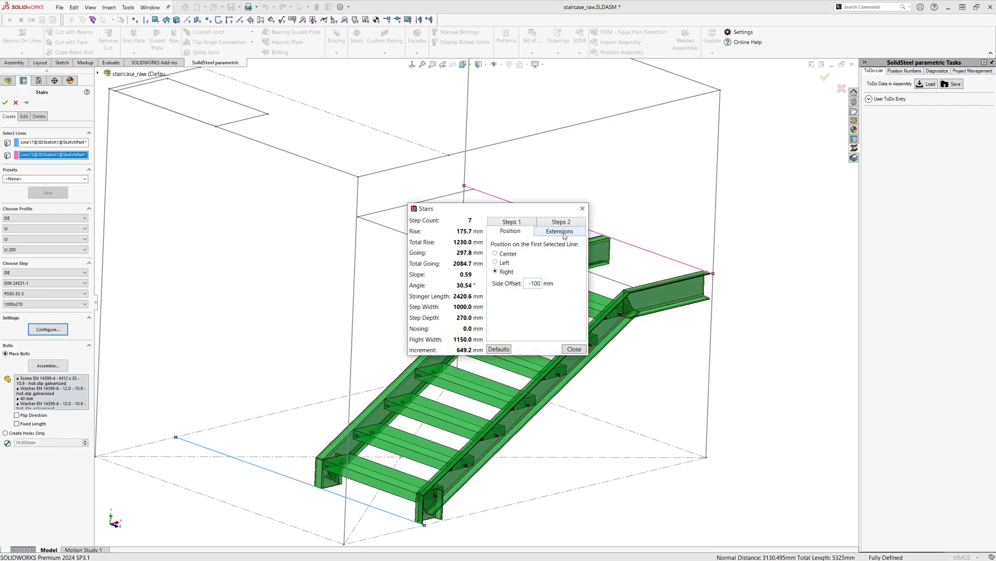
click(534, 224)
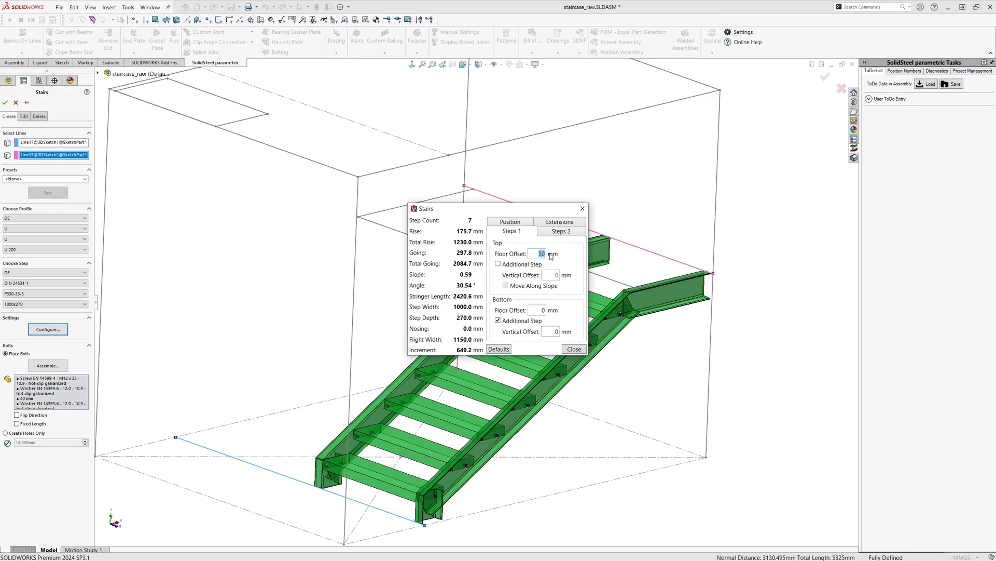
Step: Accept the stair settings to build the first flight's stringers and grating treads
click(578, 349)
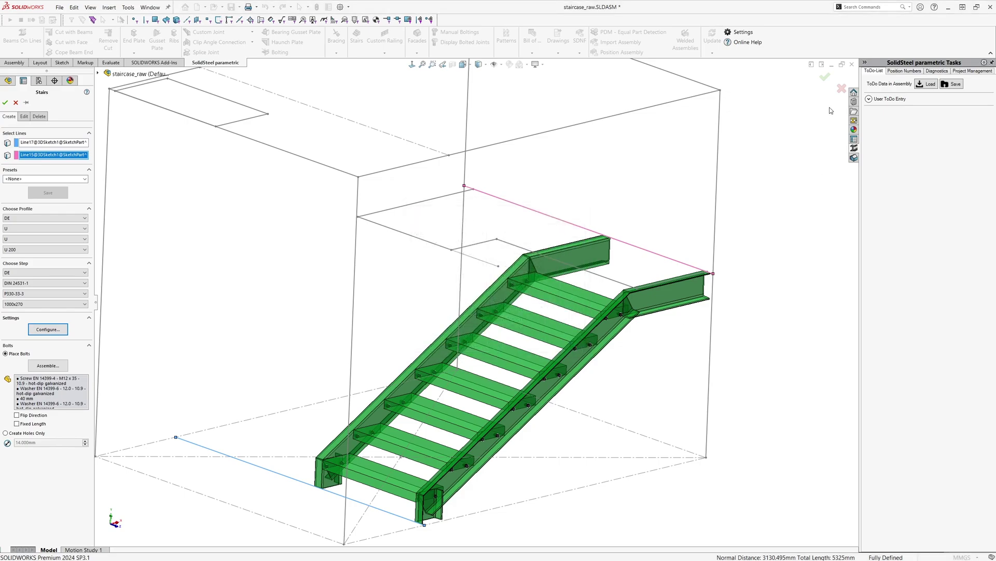
click(824, 77)
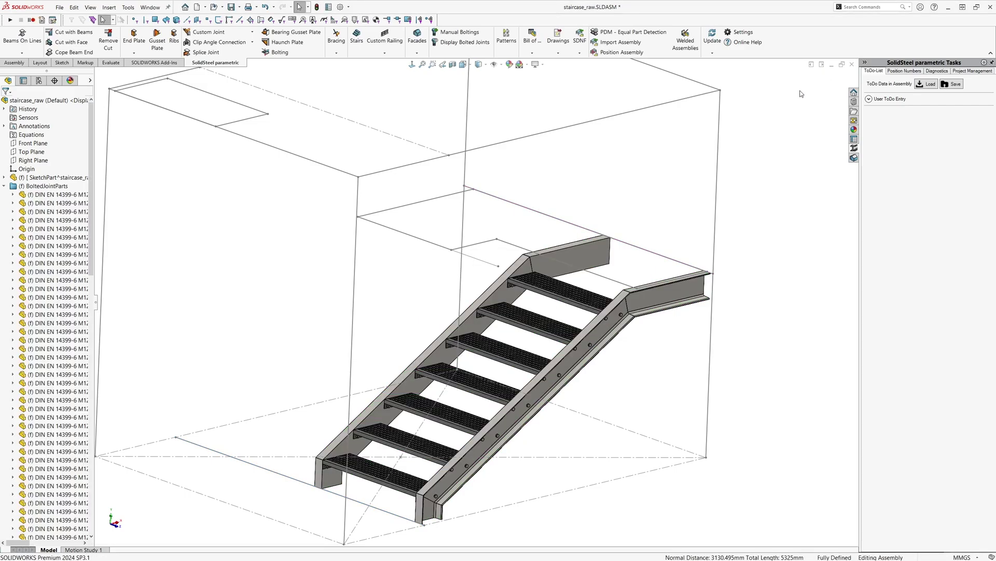
Step: Preview a second staircase from landing edge Line15 to upper floor Line12, then bring up its detailed settings
click(357, 39)
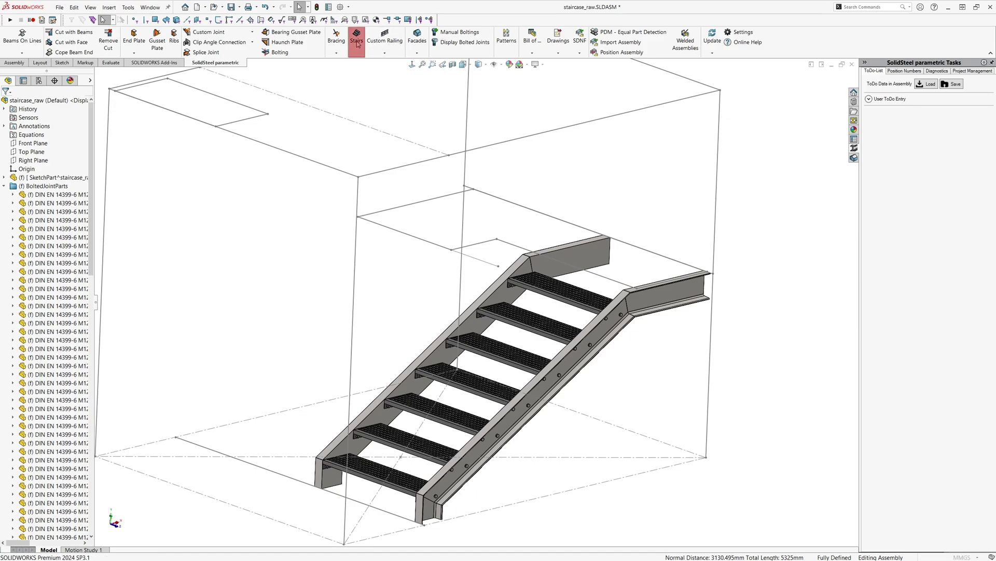
click(498, 199)
middle_drag(499, 199, 305, 216)
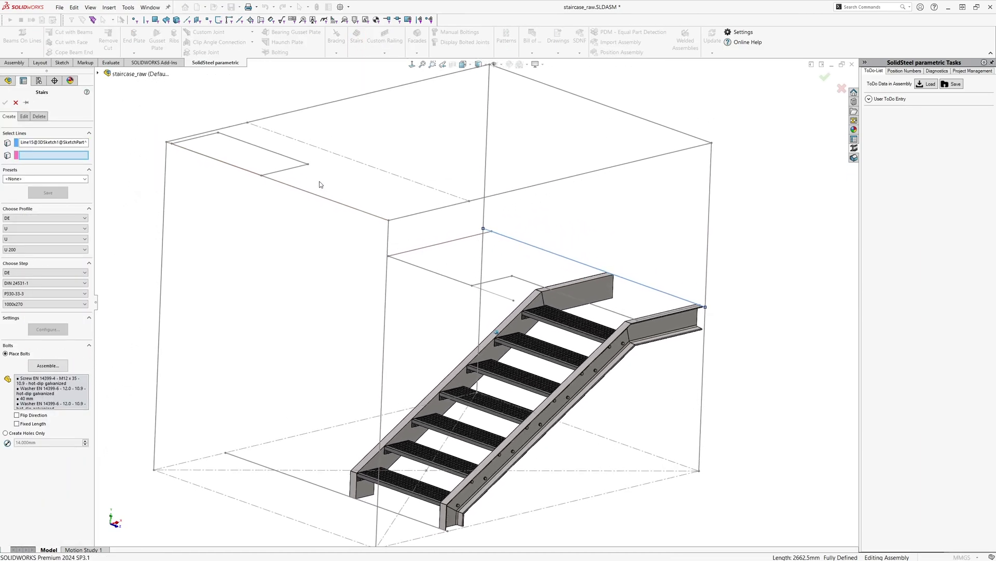
click(304, 216)
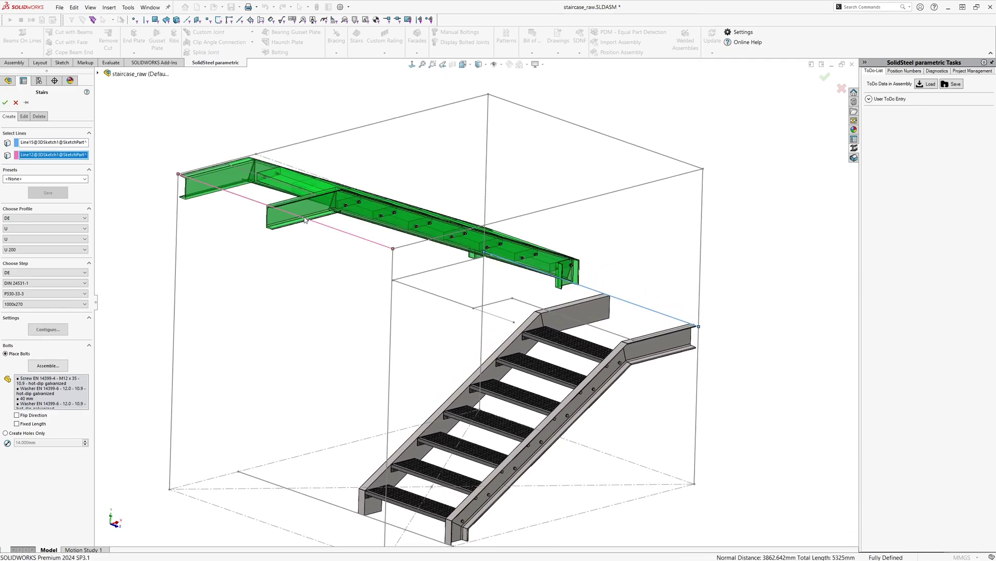
key(Left)
key(Left)
key(Left)
key(Left)
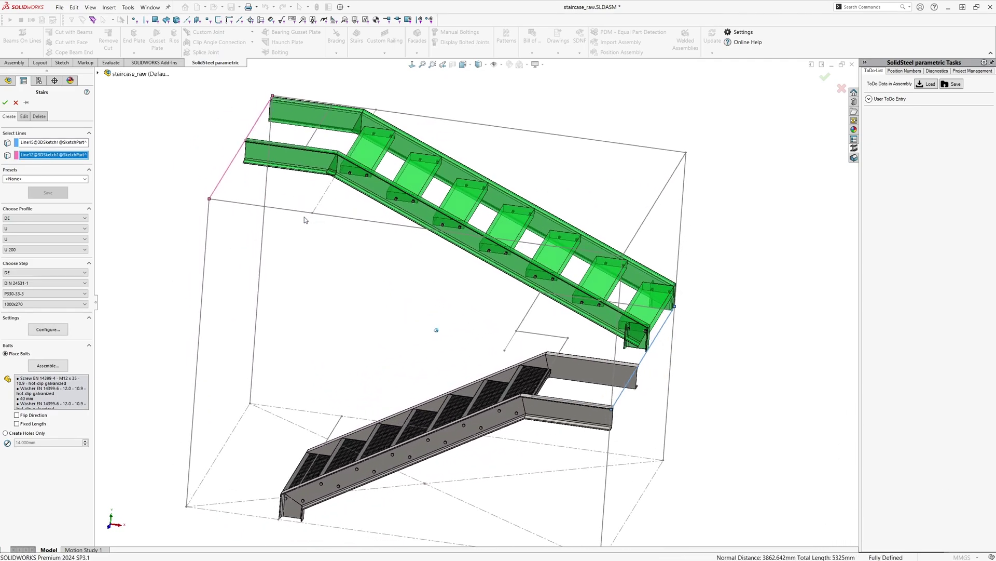
key(Left)
key(Left)
key(Left)
key(Left)
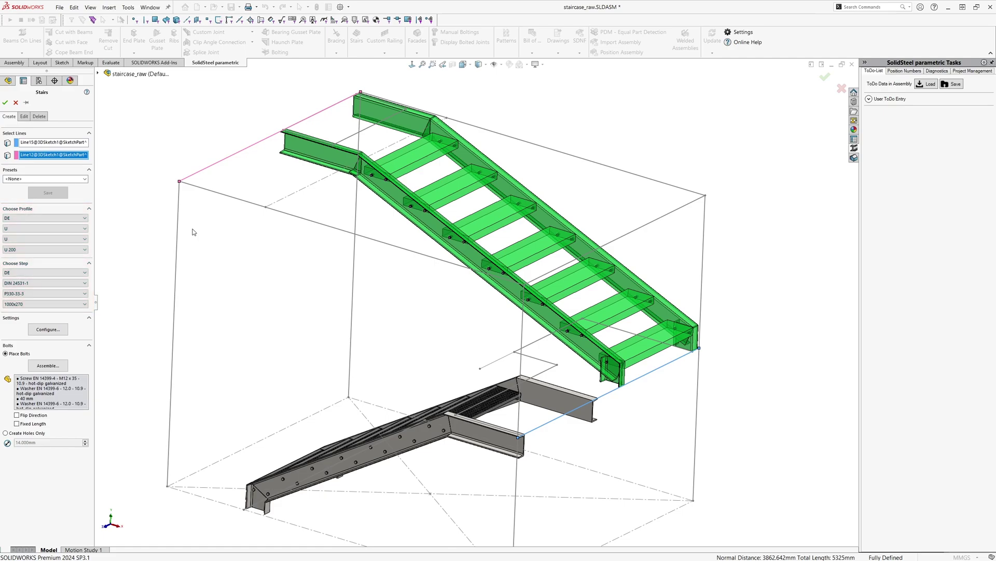
click(68, 331)
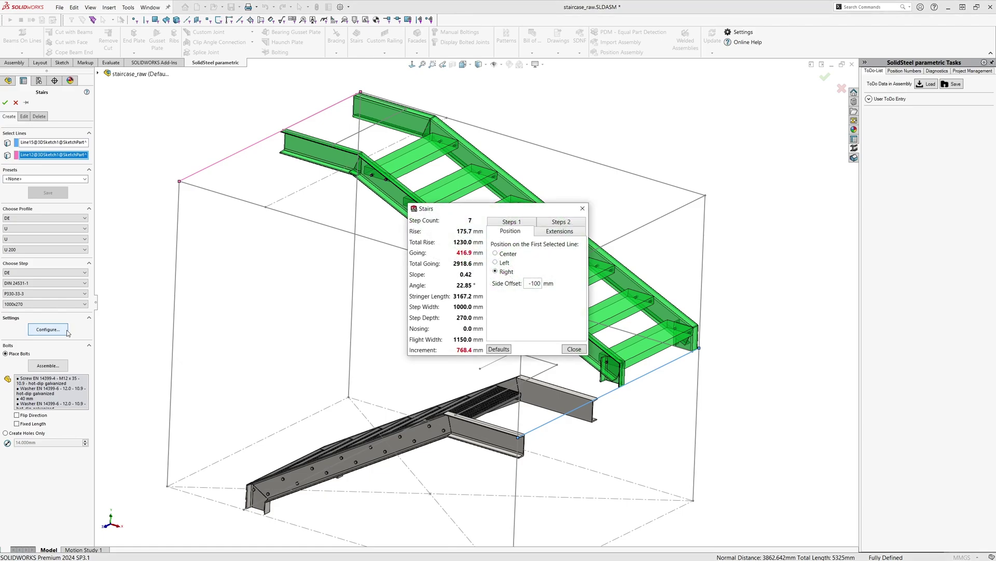
Step: Set the top stringer extension to 600 mm and the bottom extension to horizontal at 800 mm
click(559, 232)
double_click(520, 280)
text(600)
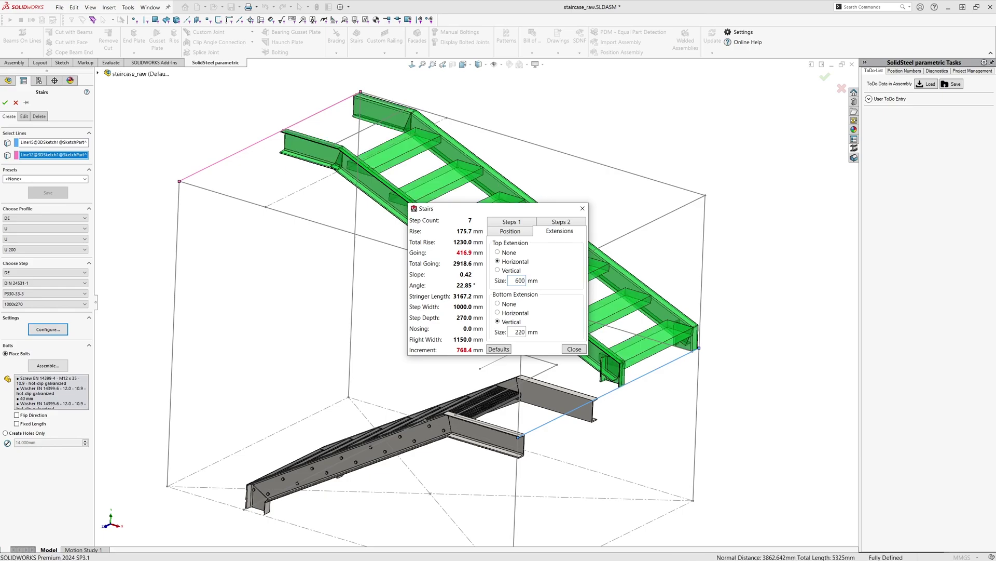
click(498, 312)
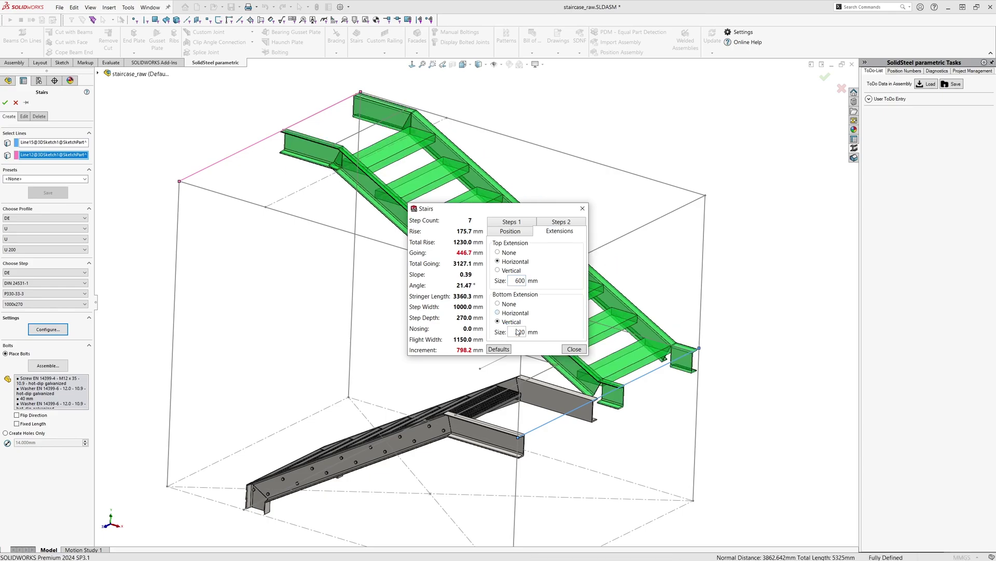
double_click(520, 332)
text(800)
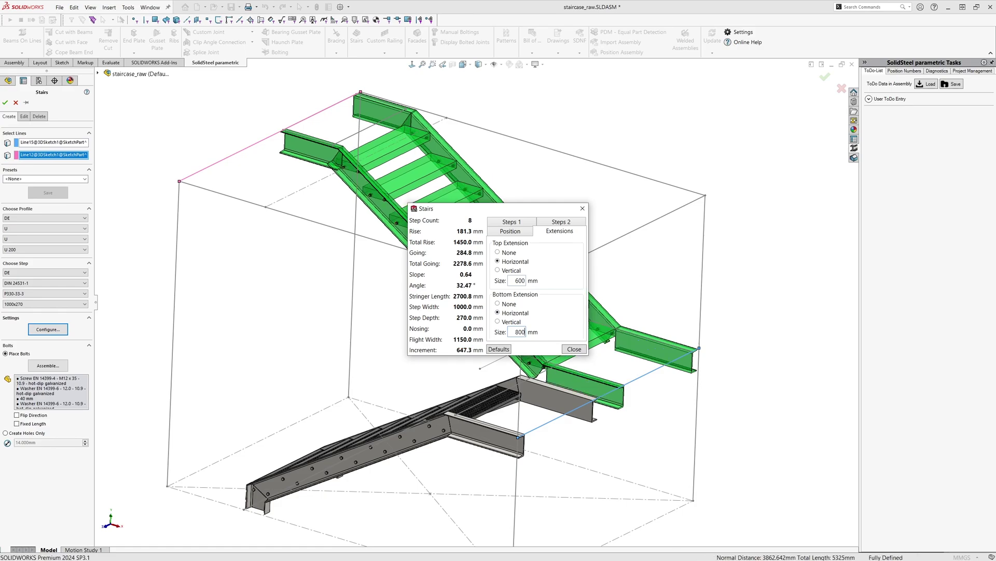
click(523, 224)
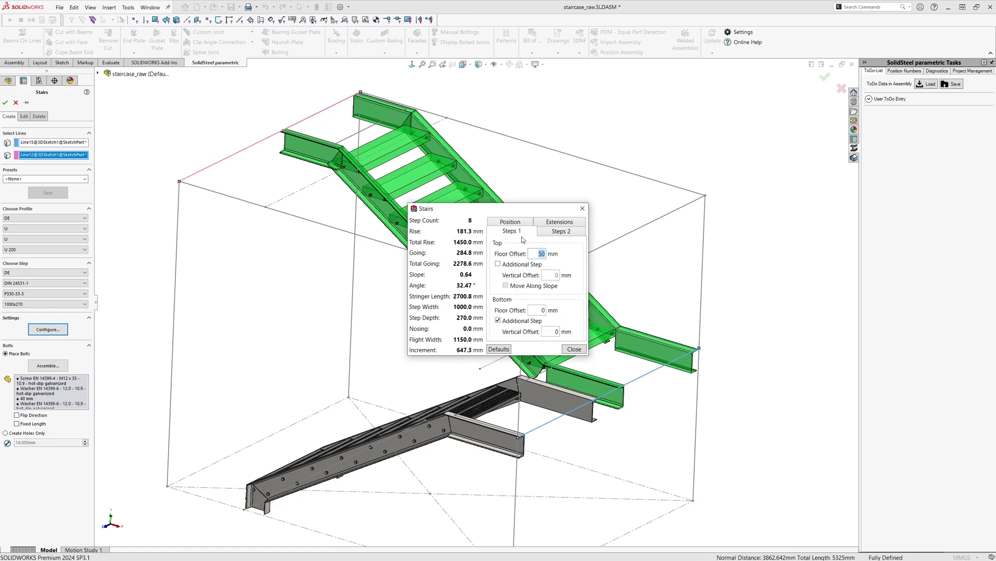
Step: Remove the bottom additional step, set the bottom floor offset to 50 mm, and close settings
click(510, 319)
click(511, 319)
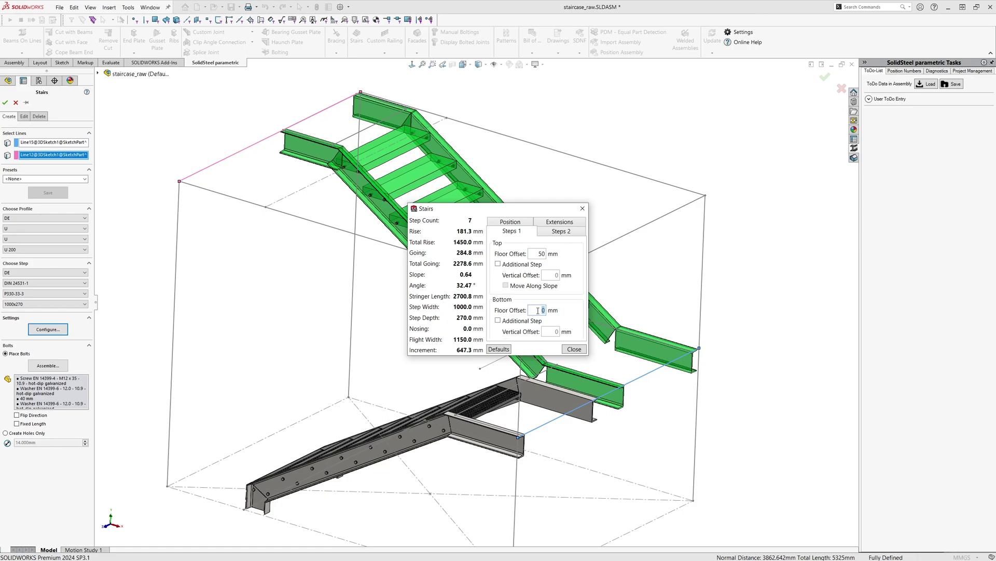
text(5)
key(Return)
key(Return)
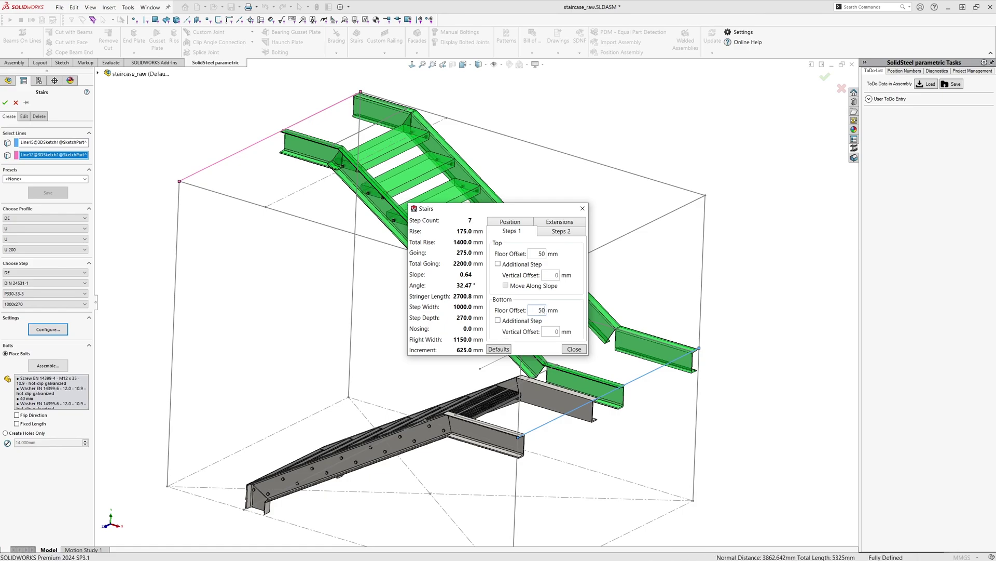
text(0)
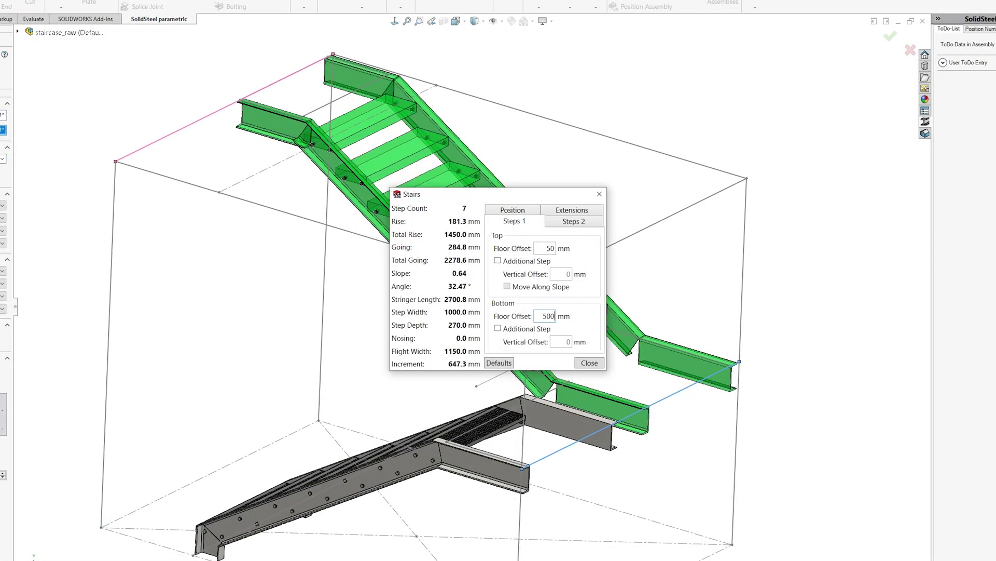
key(Return)
key(BackSpace)
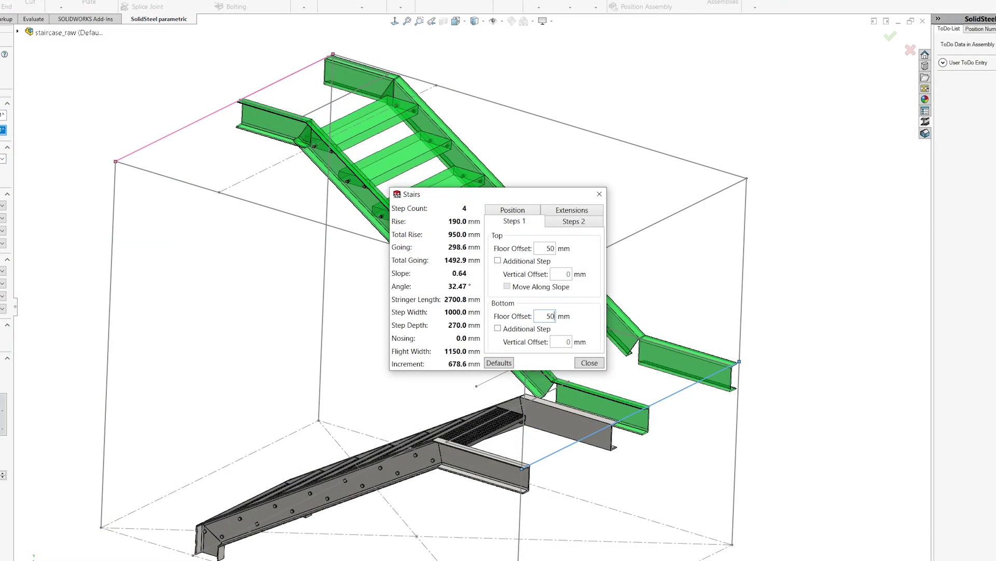
key(Return)
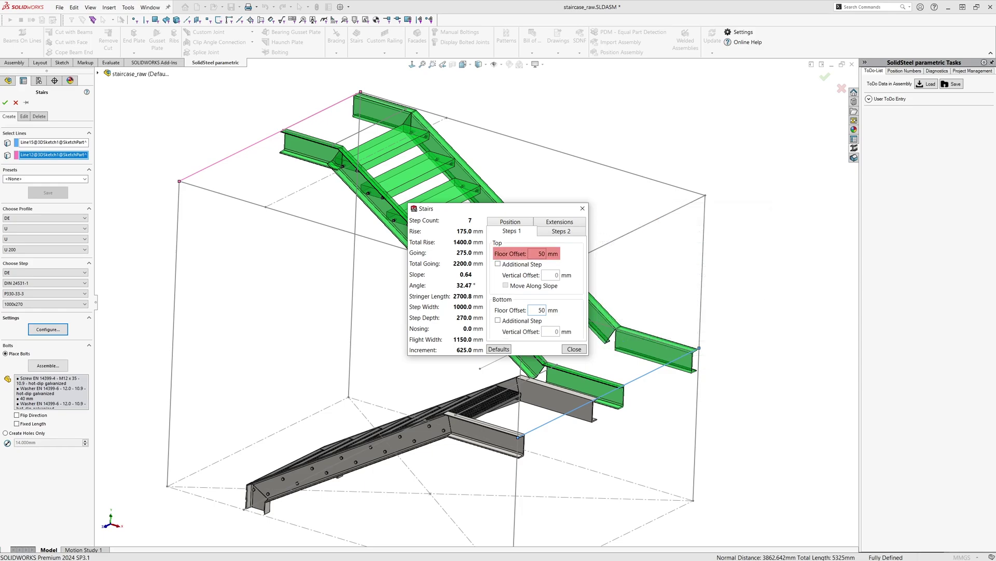
click(575, 350)
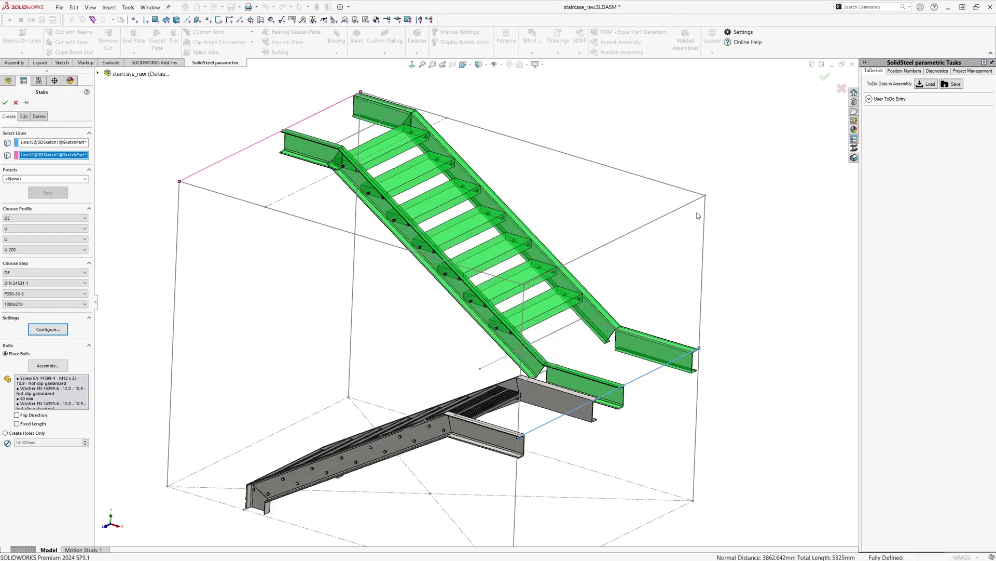
Step: Accept the stair settings to build the second flight's stringers and grating treads
click(826, 78)
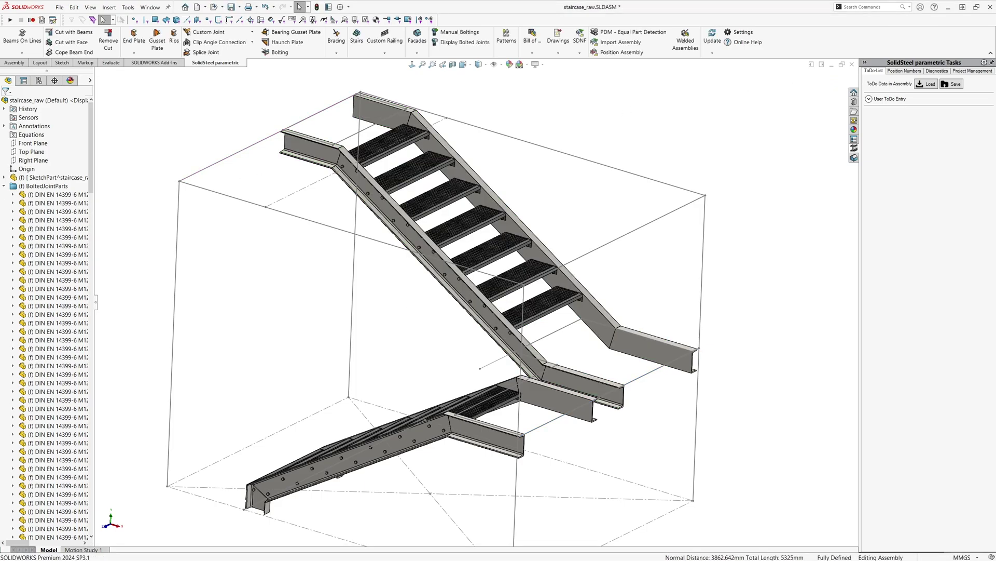
Step: Place a flipped, top-aligned U 200 channel beam on the landing sketch line
click(22, 37)
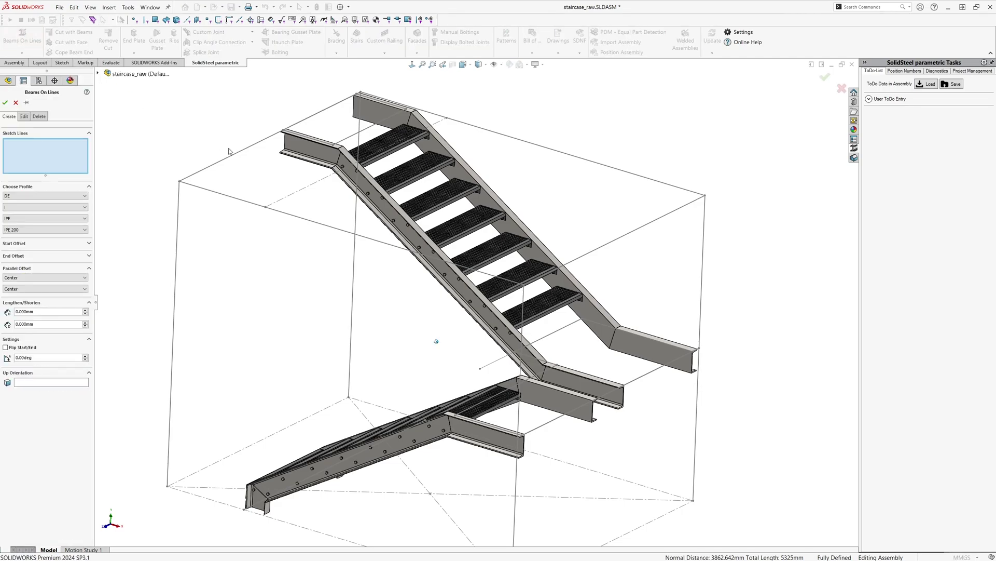
scroll(523, 327, down, 2)
scroll(522, 327, down, 2)
scroll(522, 327, down, 2)
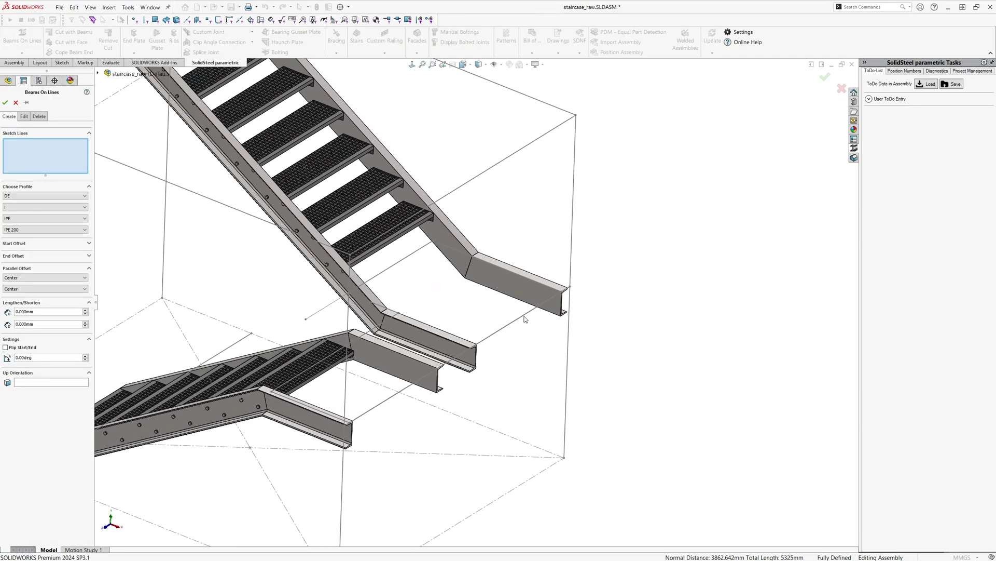
click(525, 318)
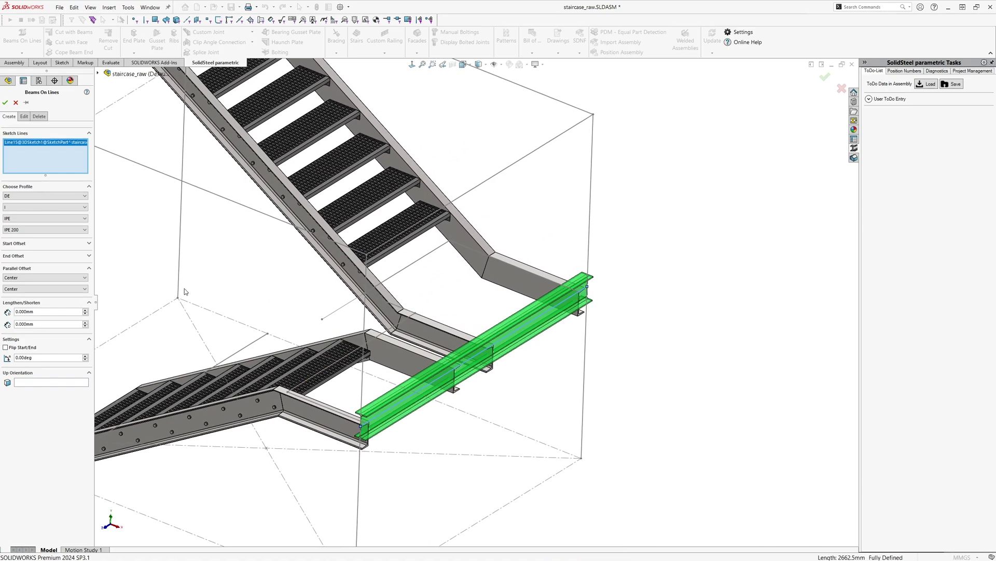
click(47, 207)
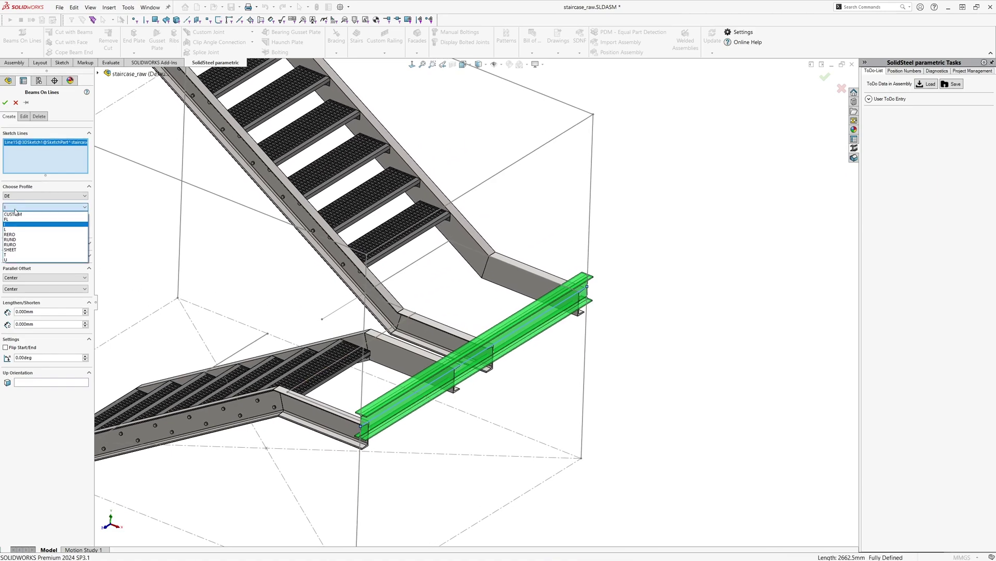
click(15, 261)
click(24, 230)
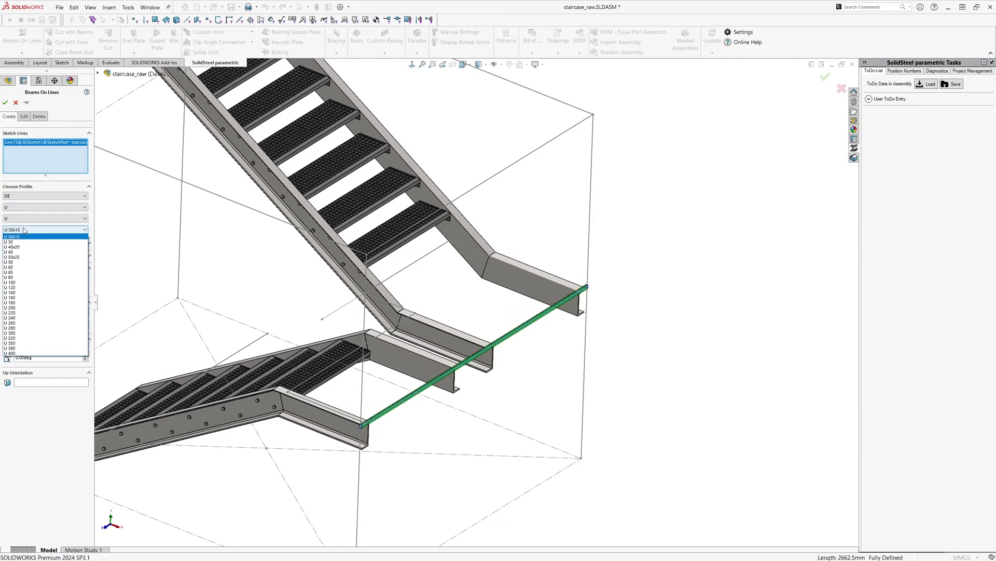
click(28, 308)
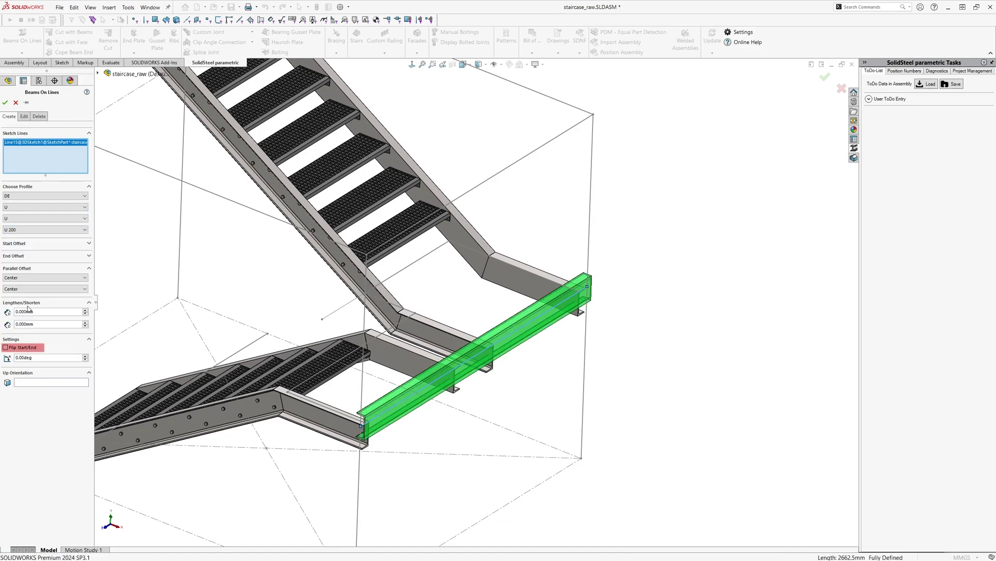
click(20, 347)
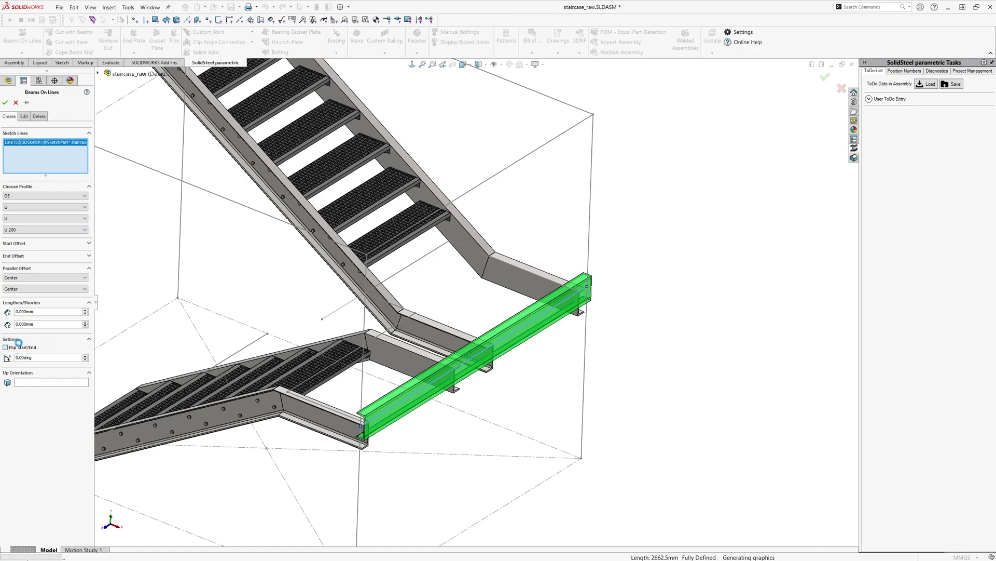
click(25, 289)
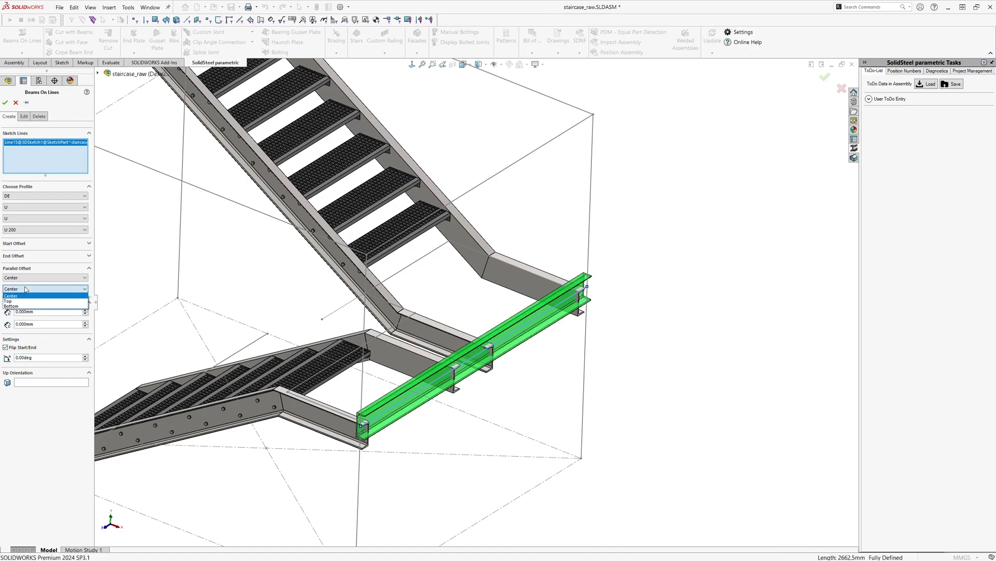
click(26, 300)
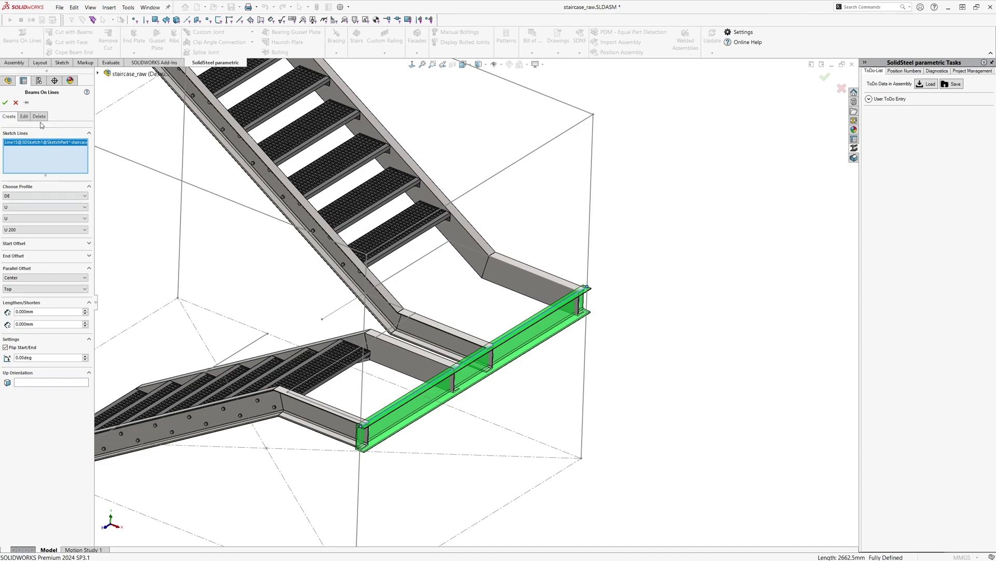
click(5, 102)
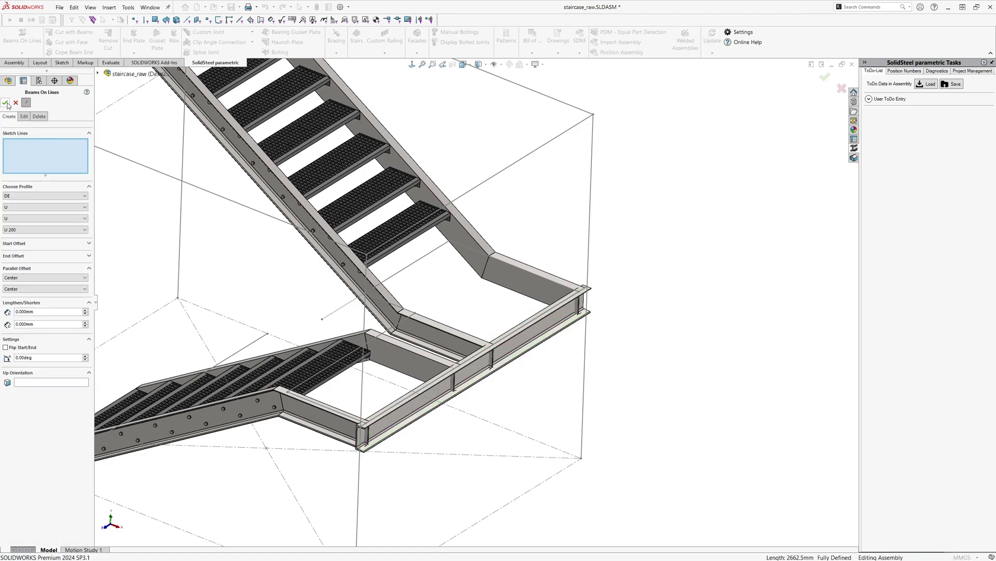
Step: Assign an IPE 180 profile to the vertical sketch line under the landing
click(362, 400)
ctrl+middle_drag(478, 302, 479, 228)
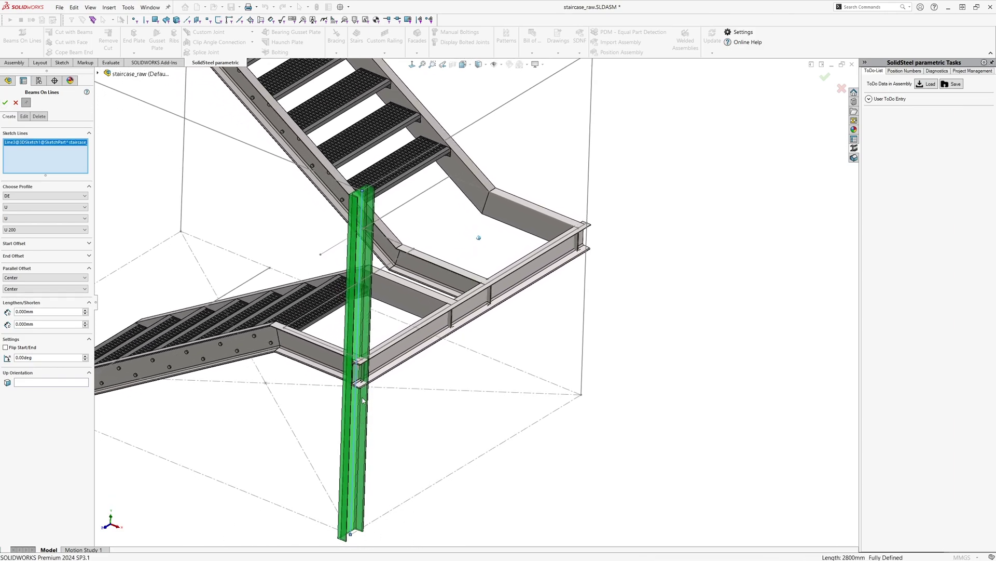
scroll(45, 207, up, 1)
click(45, 219)
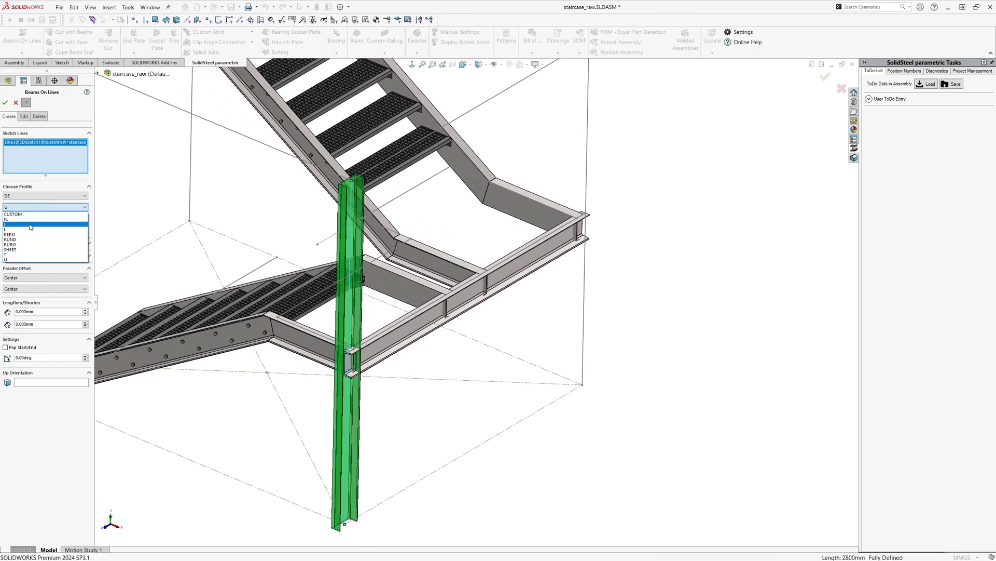
click(29, 226)
click(28, 230)
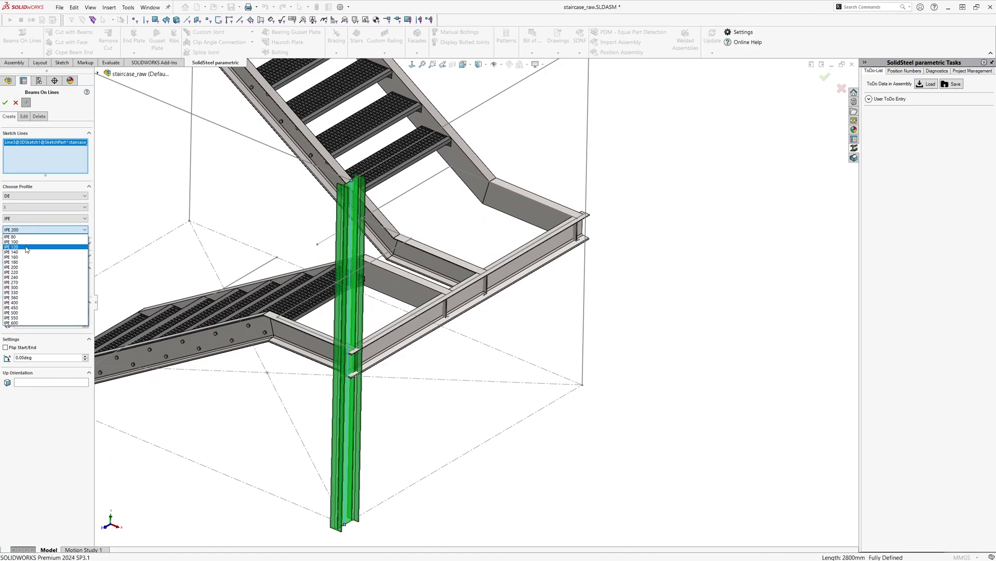
click(25, 263)
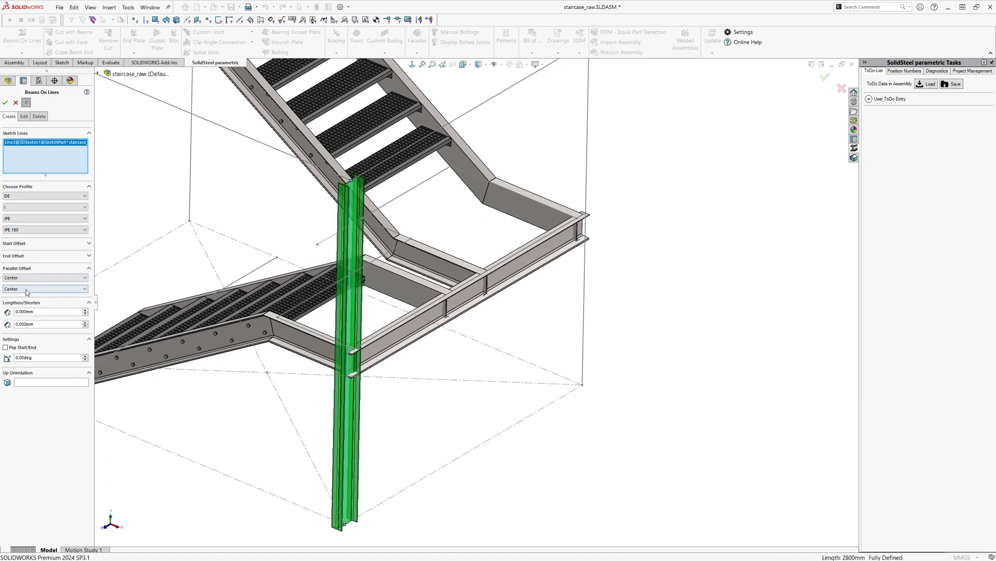
scroll(27, 289, down, 1)
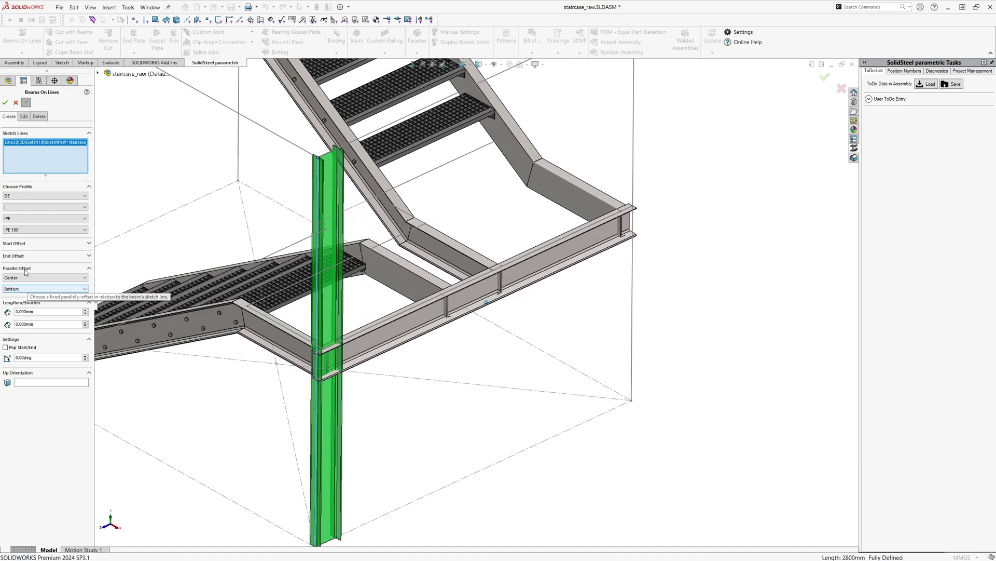
Step: Give the column 80 mm start and end offsets and confirm it
click(23, 255)
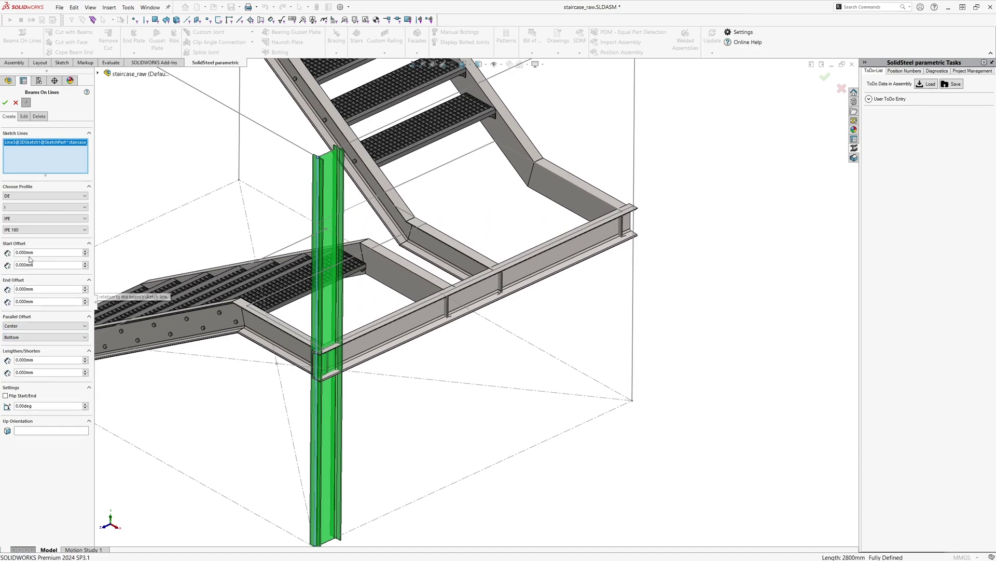
mouse_move(41, 264)
drag(41, 265, 19, 267)
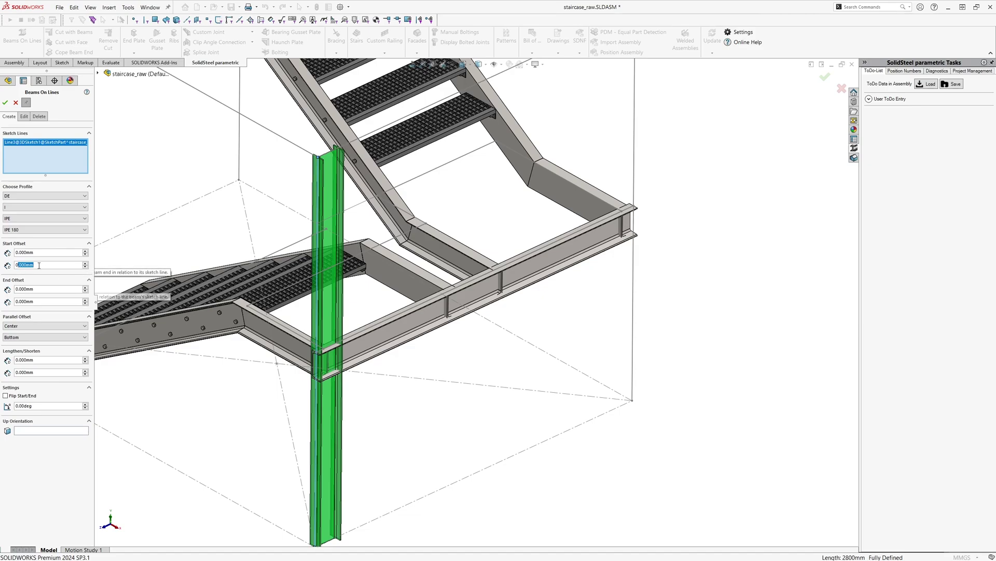
text(50)
key(Return)
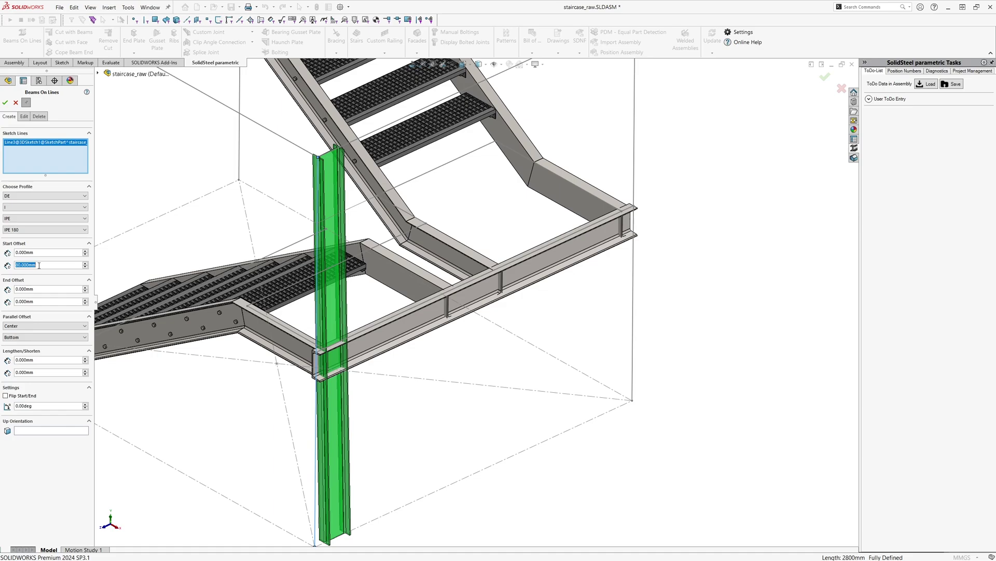
click(38, 300)
text(80)
key(Return)
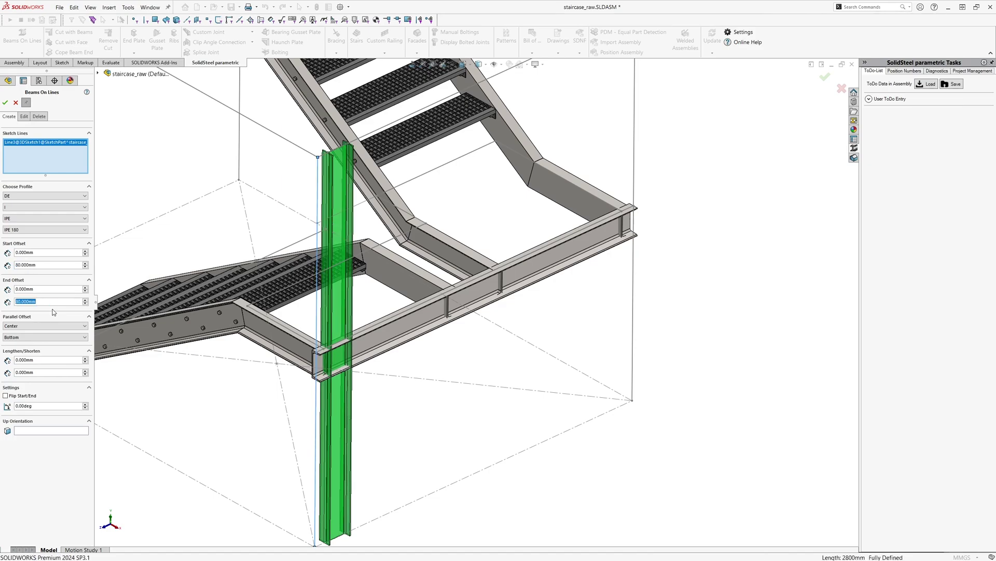
click(5, 101)
Step: Add a second IPE 180 column on Line5 with negative start and -80 mm end offsets
click(635, 130)
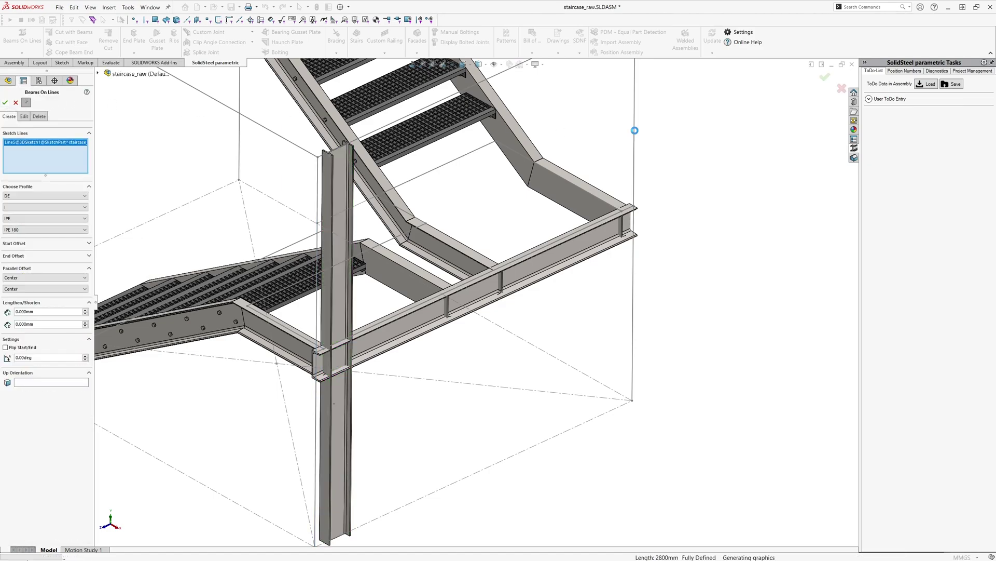
scroll(11, 289, up, 1)
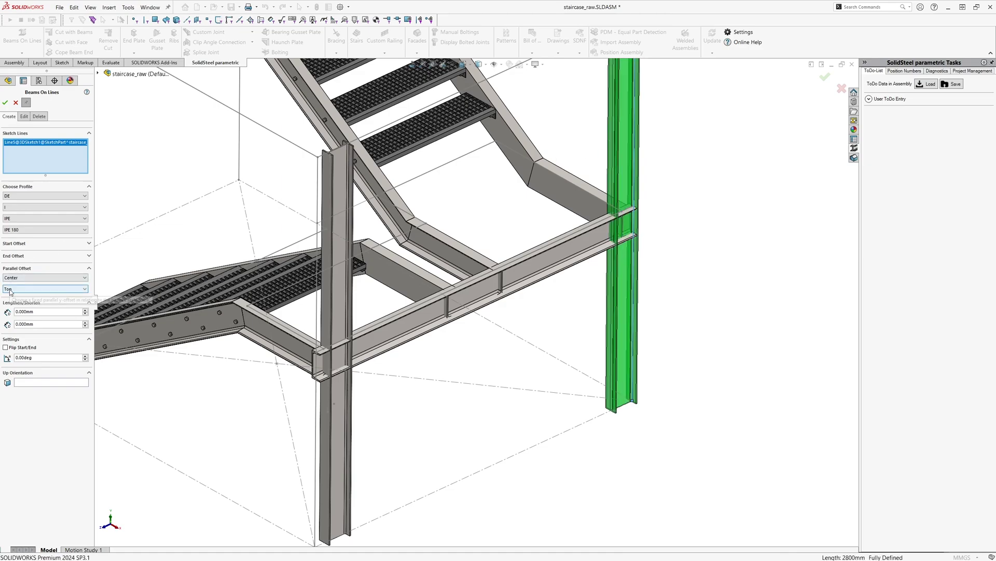
click(23, 256)
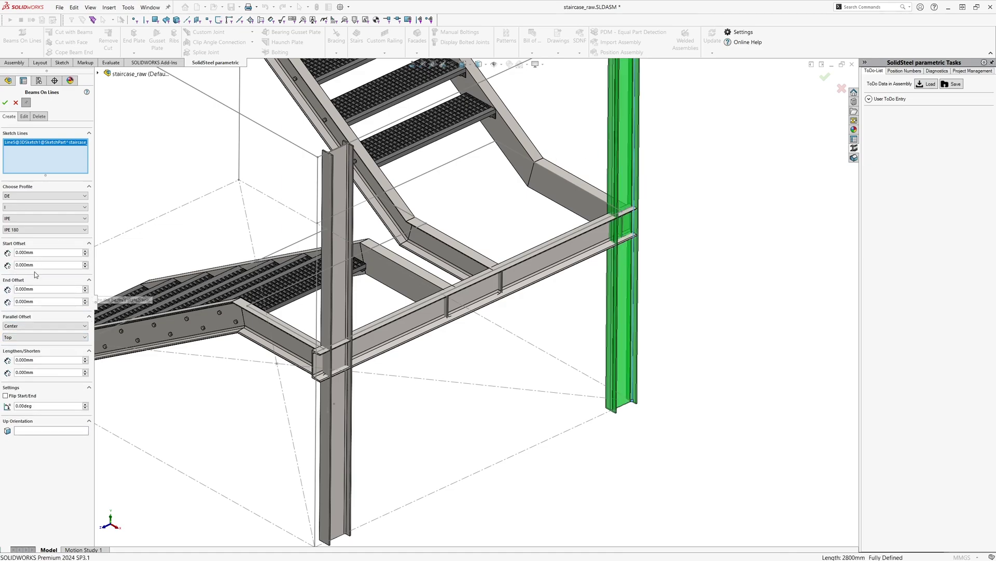
double_click(20, 266)
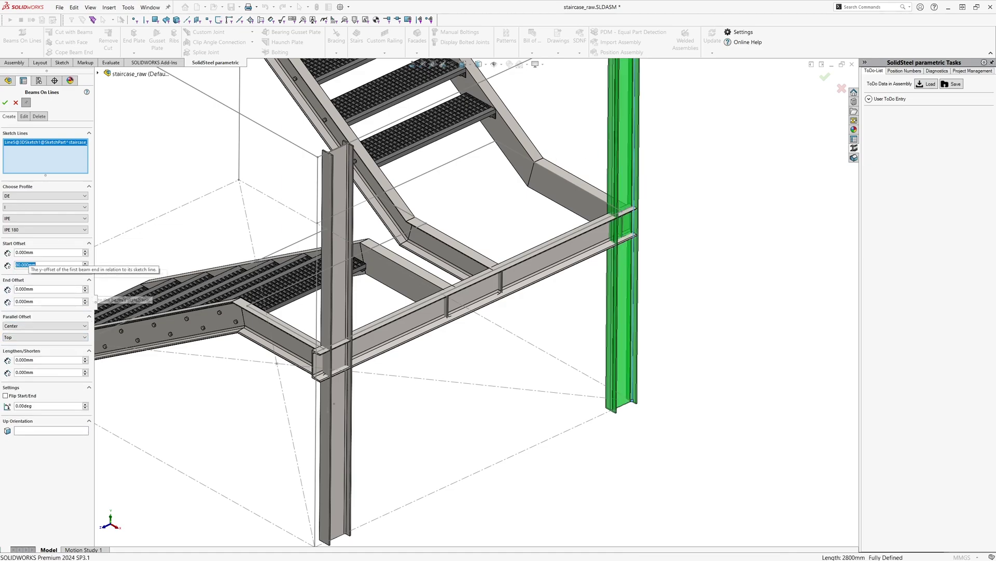
scroll(30, 267, up, 1)
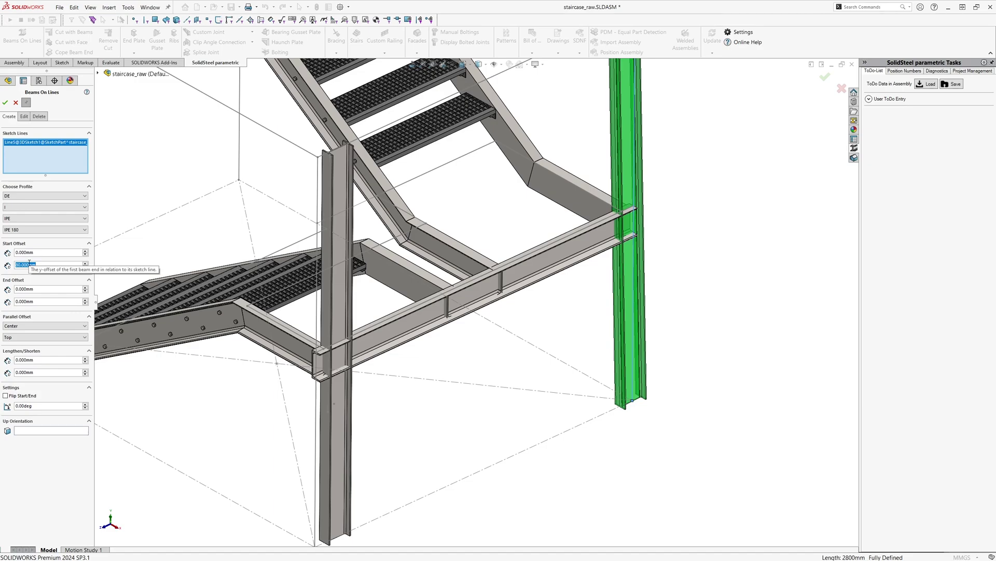
text(-30)
key(Return)
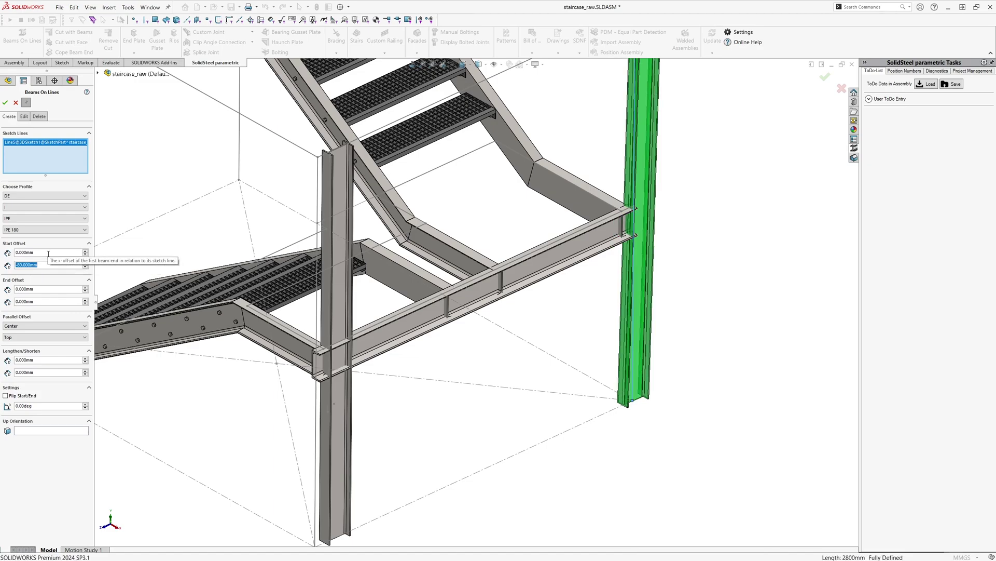
click(41, 301)
text(-80)
key(Return)
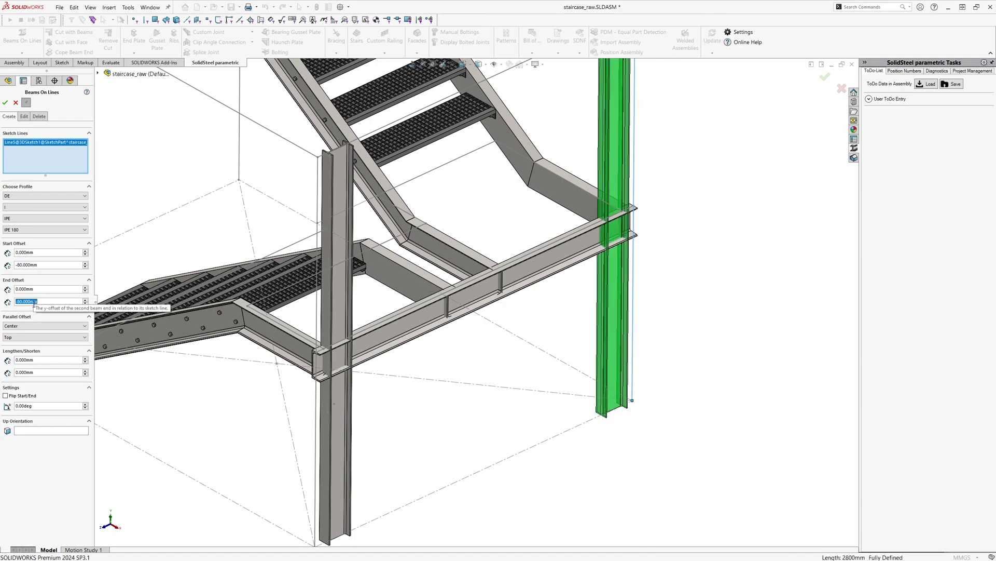
click(5, 103)
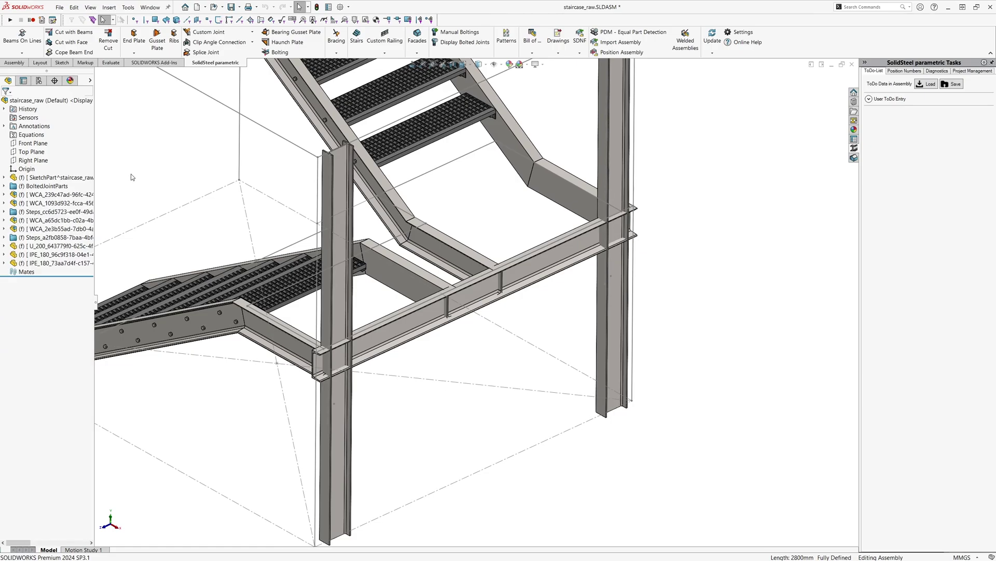
Step: Cut the four beams against the channel beam face with a 1 mm offset
mouse_move(132, 178)
middle_down()
mouse_move(261, 258)
mouse_move(450, 250)
middle_up()
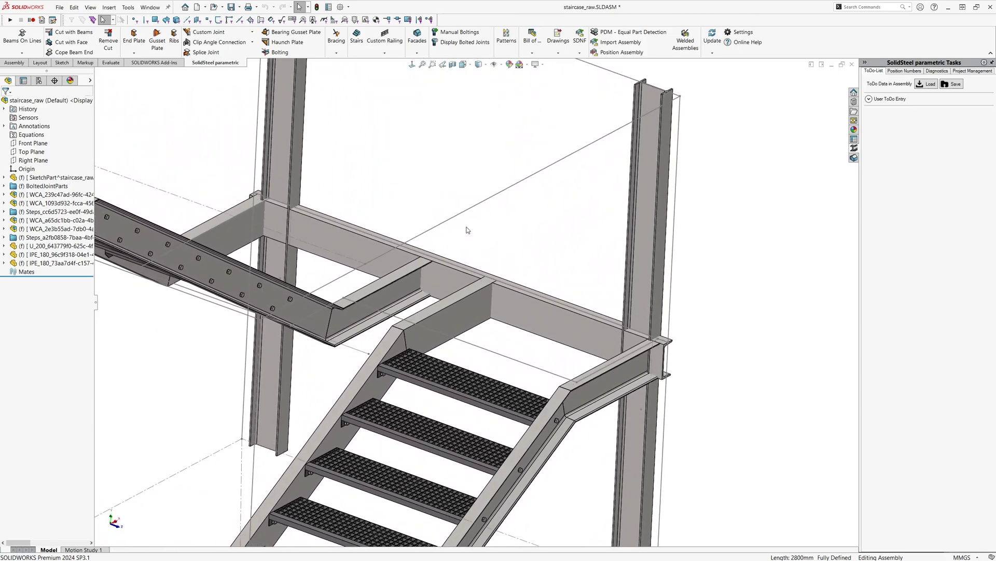
click(72, 41)
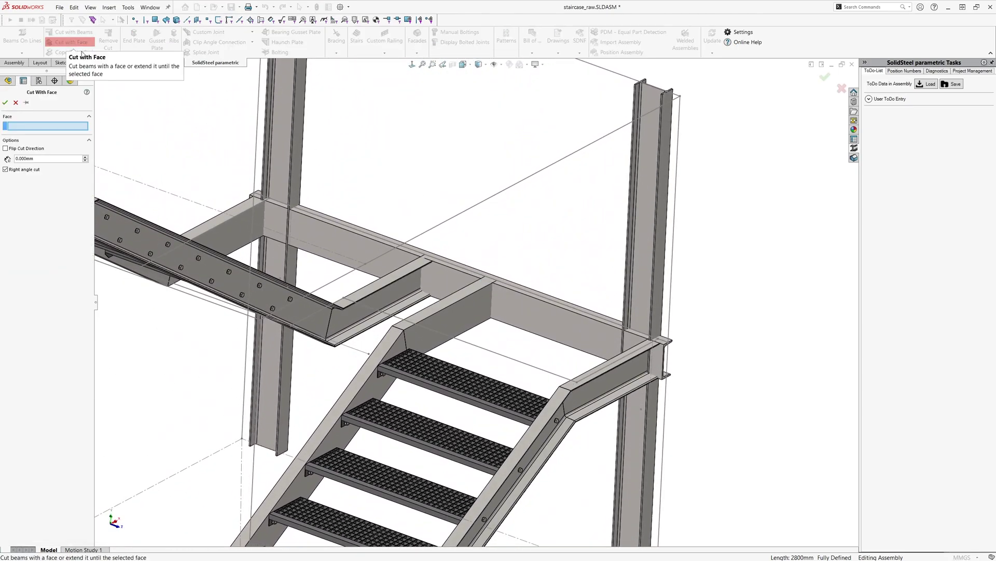
click(326, 239)
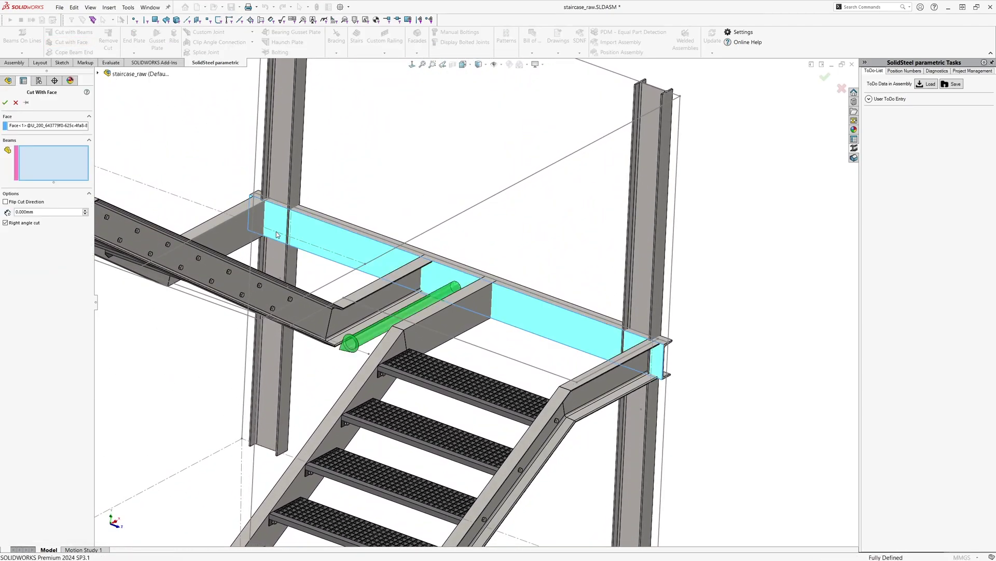
click(233, 230)
click(382, 289)
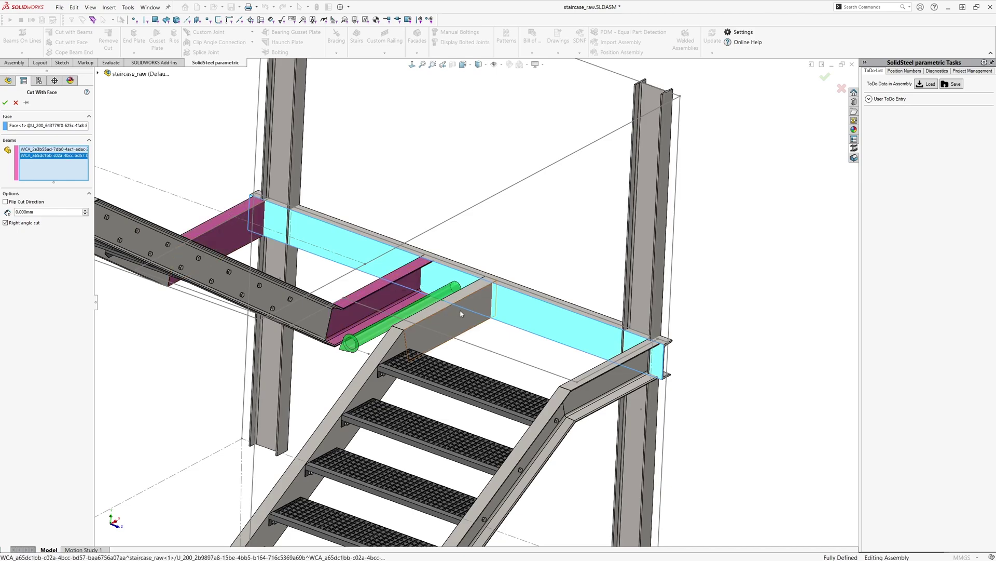
click(461, 313)
click(615, 381)
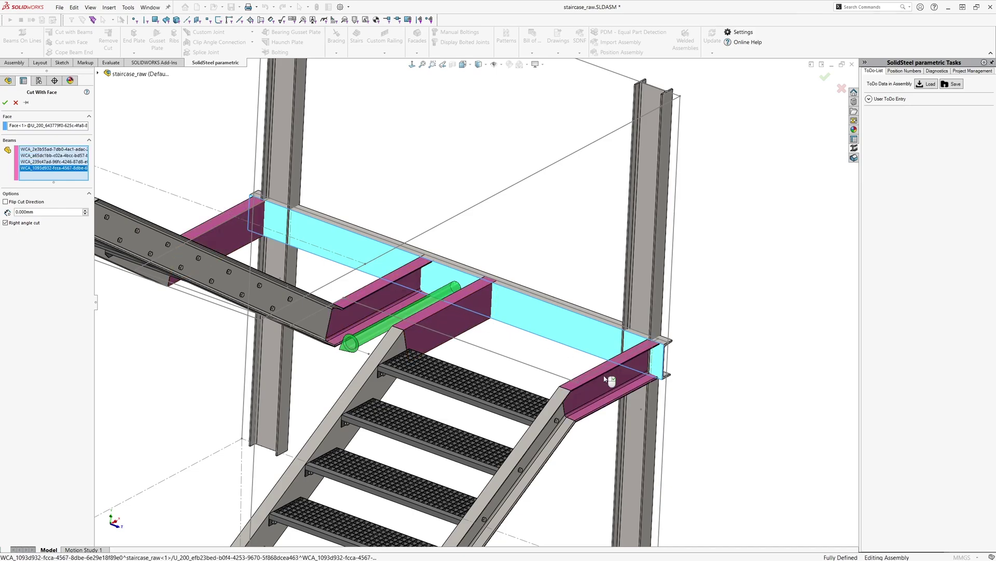
click(17, 213)
text(1)
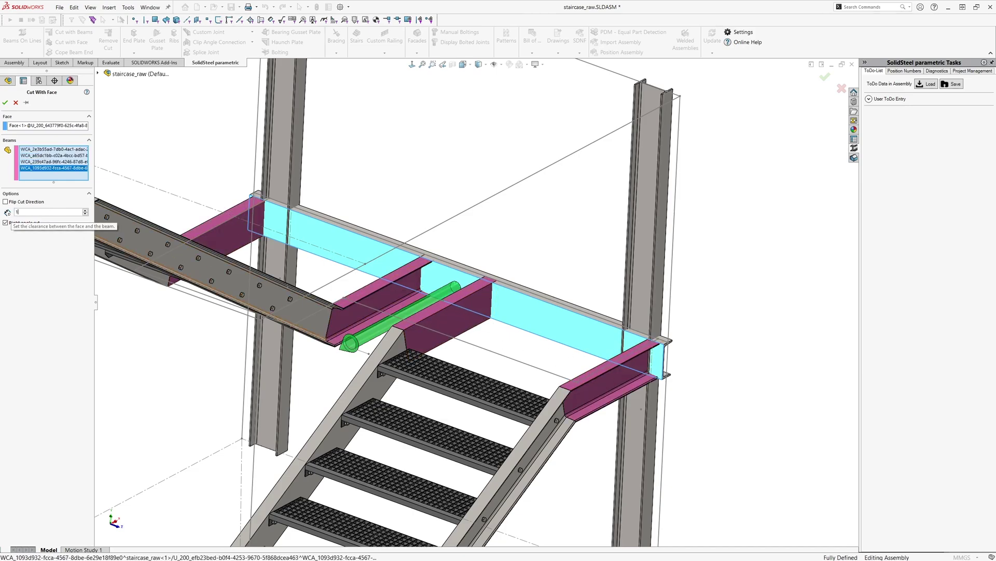
click(5, 102)
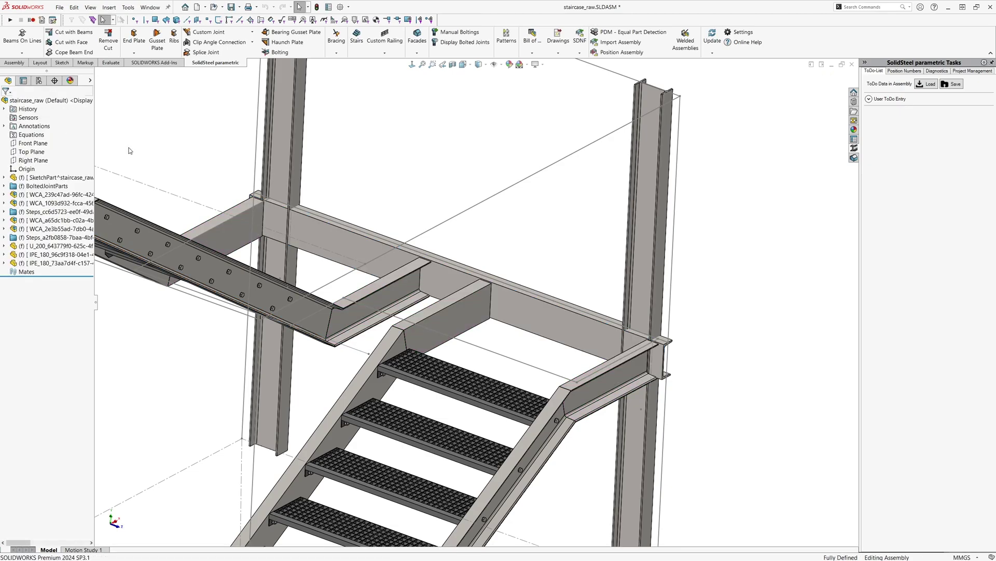
scroll(304, 174, up, 1)
Step: Orbit the staircase to inspect the landing from underneath
middle_drag(305, 174, 557, 288)
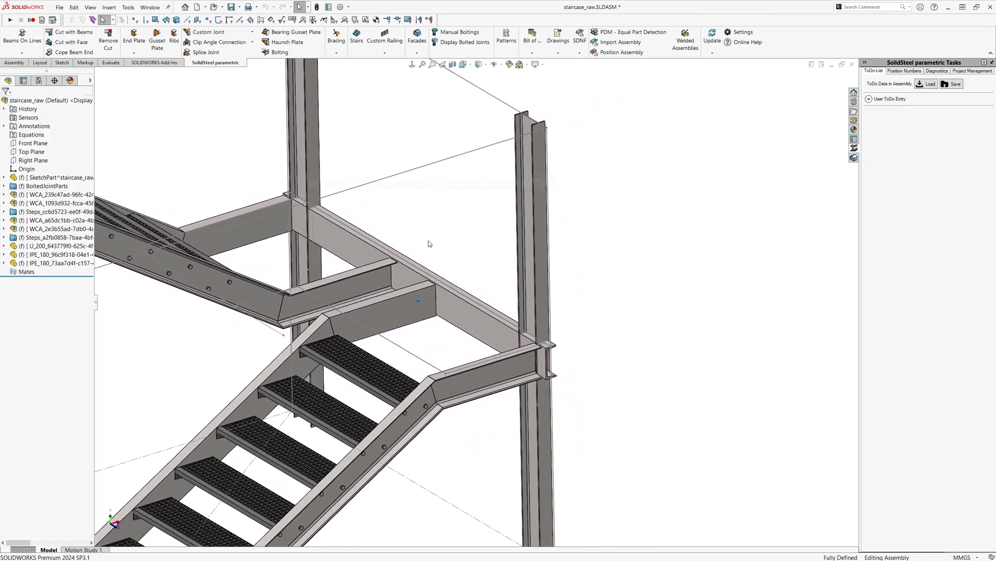
key(Left)
key(Left)
key(Left)
key(Left)
key(Left)
key(Left)
key(Left)
key(Left)
key(Left)
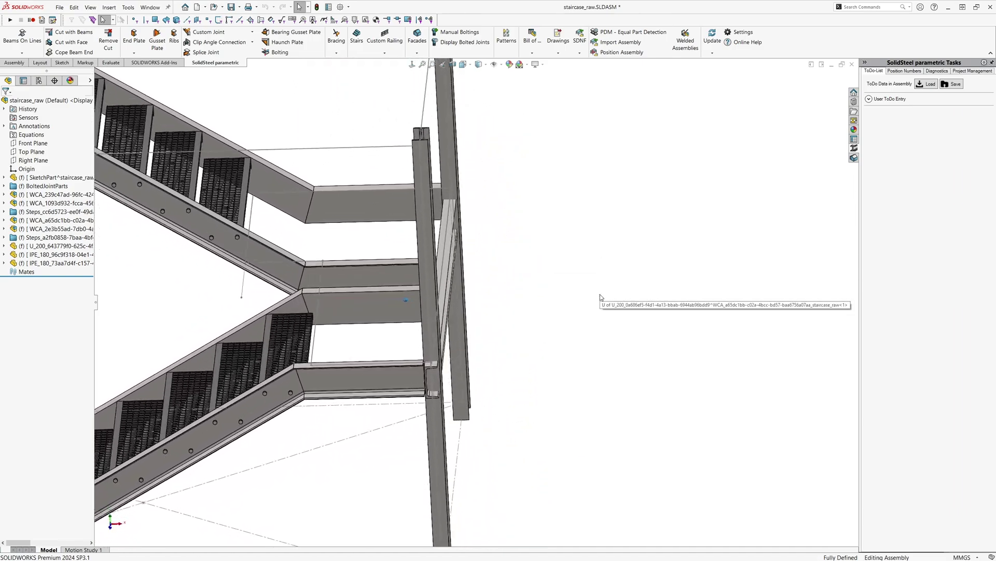
key(Left)
key(Left)
key(Left)
key(Left)
key(Left)
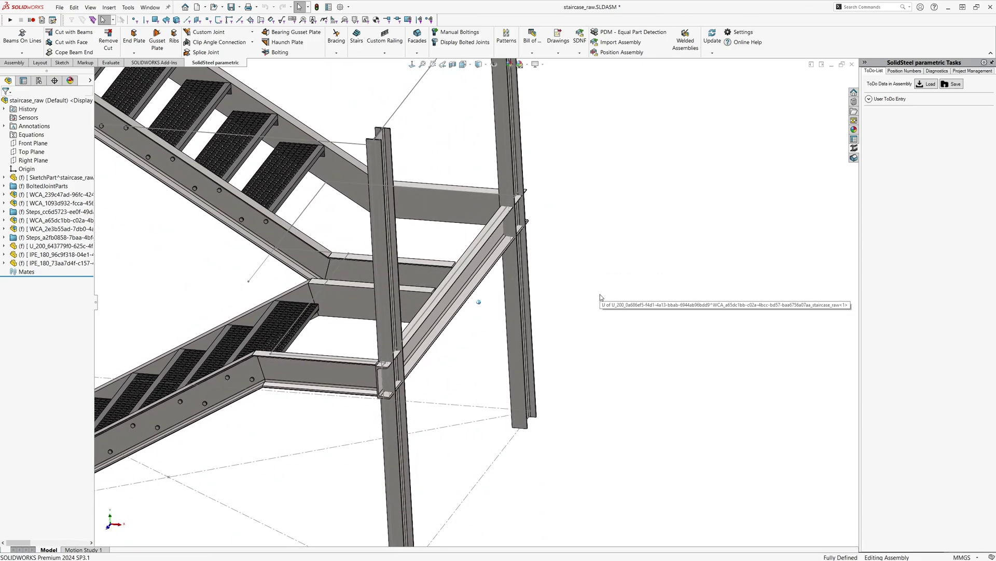
key(Left)
Step: Start an end plate between the IPE column and the U_200 channel face, with no preset
click(135, 37)
middle_drag(290, 168, 380, 252)
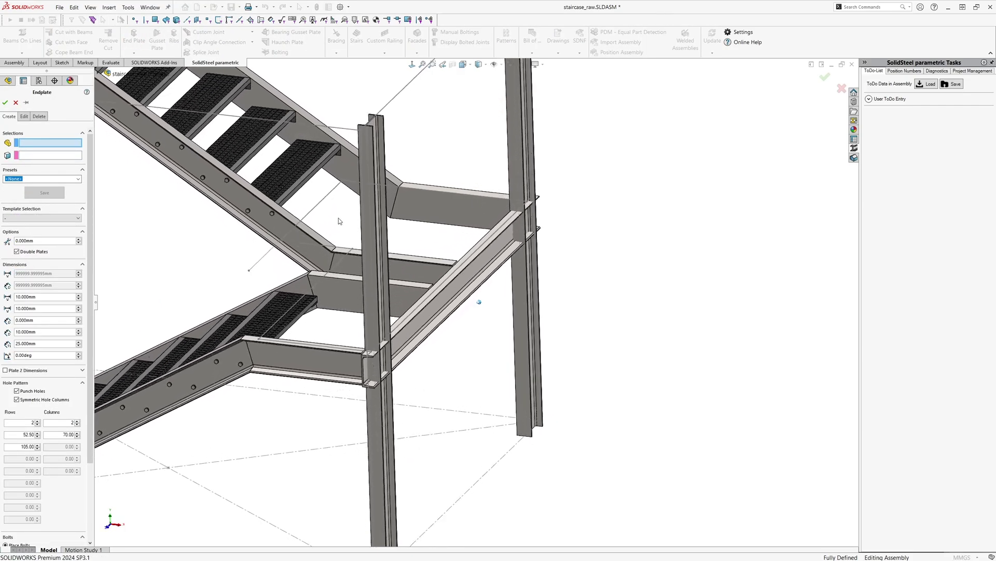
scroll(380, 251, down, 3)
scroll(377, 274, down, 3)
scroll(371, 278, down, 3)
scroll(319, 308, down, 3)
scroll(274, 342, down, 1)
click(239, 348)
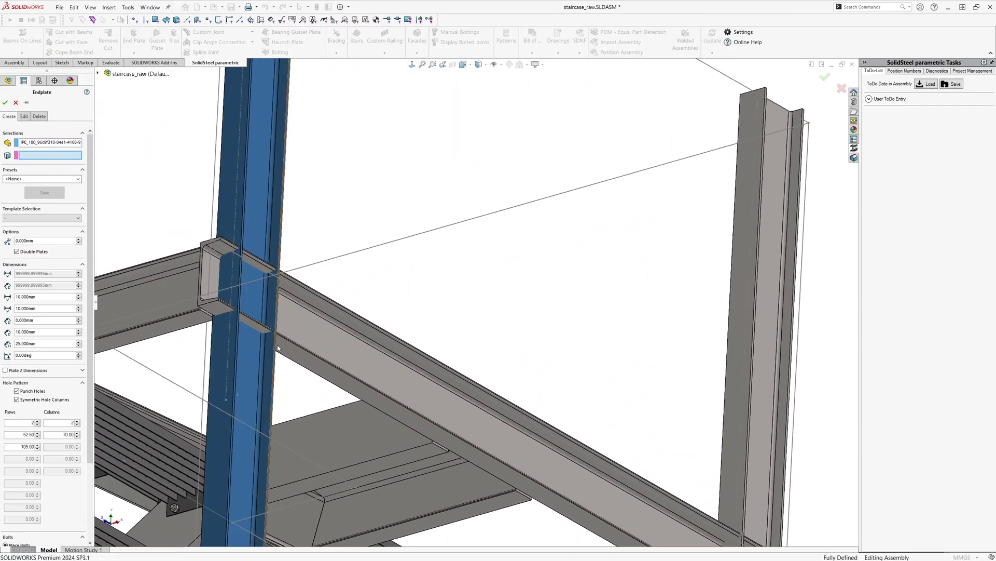
click(283, 345)
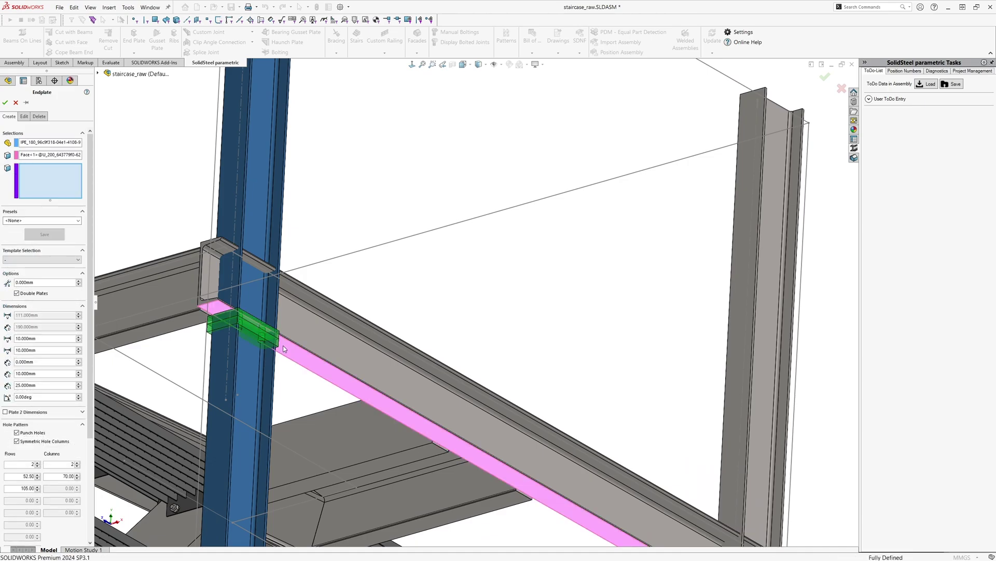
click(78, 220)
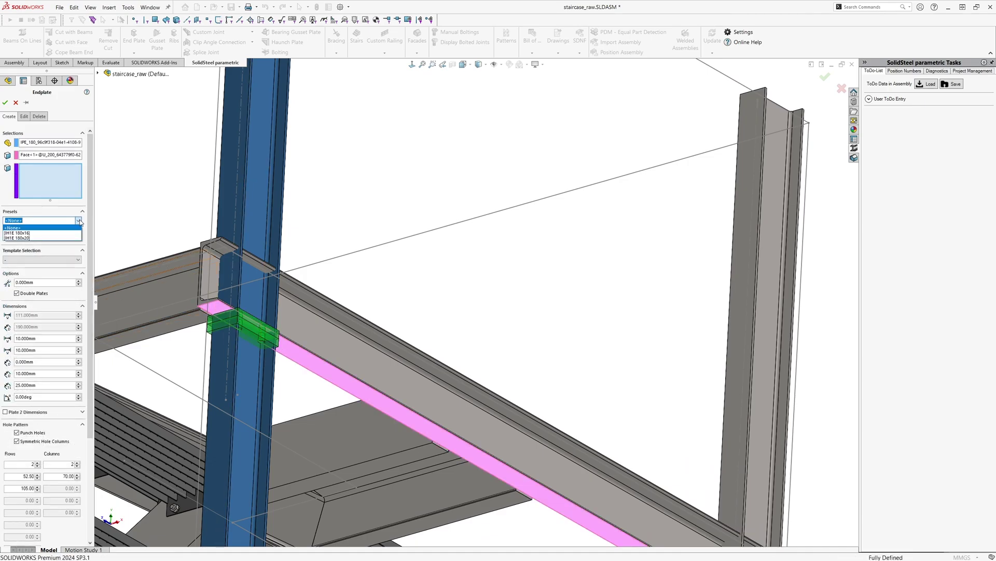
click(79, 221)
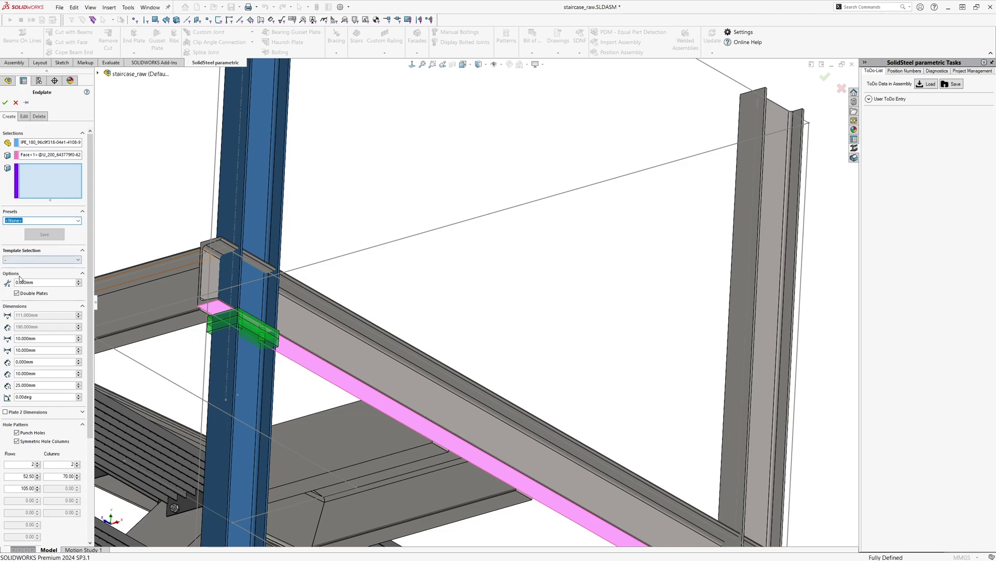
Step: Use a single plate with dimensions 14.5, 14.5, 80 and 80 mm
click(16, 294)
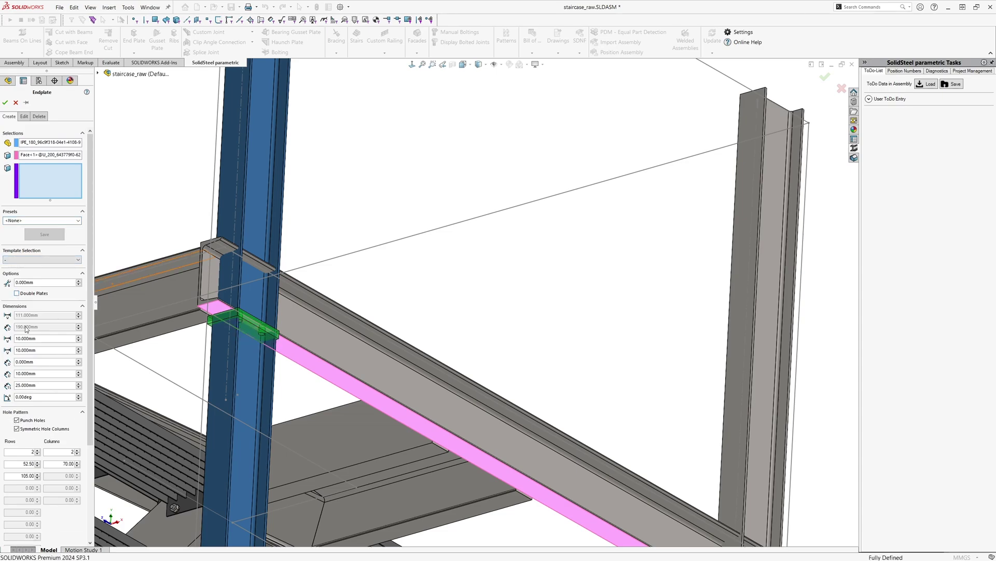
double_click(40, 339)
text(14.5)
key(Return)
key(Tab)
text(14)
key(Return)
key(Tab)
text(80)
key(Return)
key(Tab)
text(80)
key(Return)
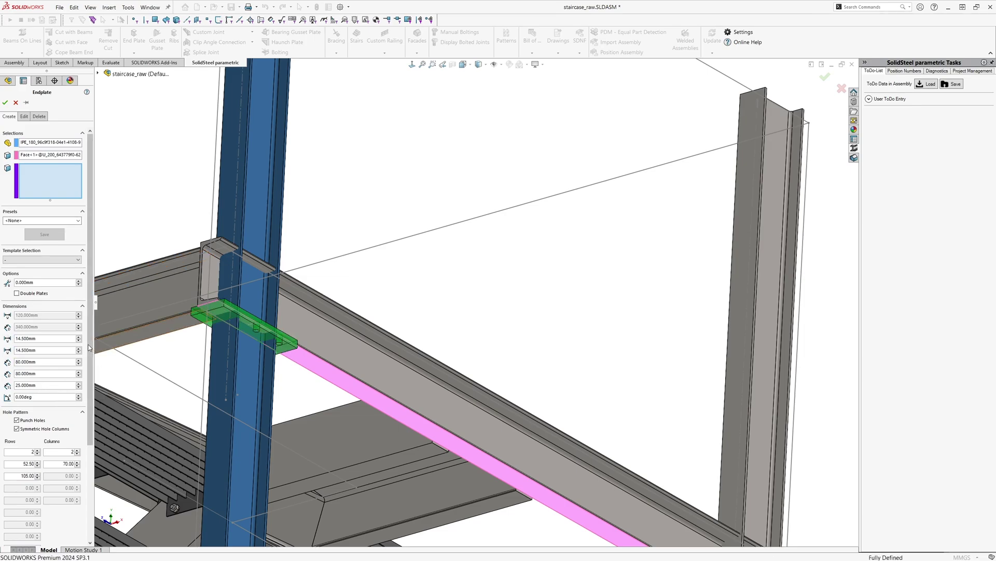
drag(89, 349, 96, 401)
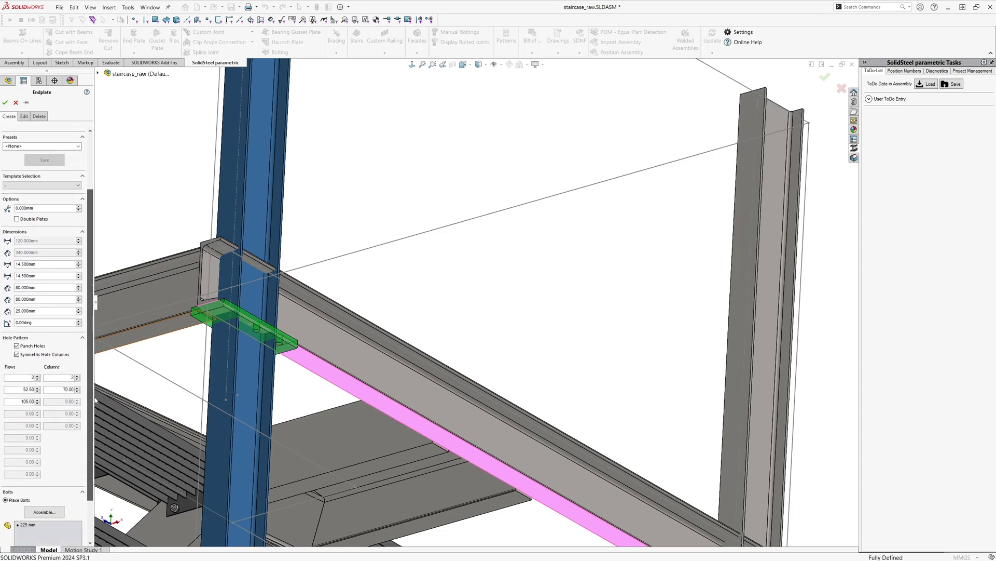
Step: Give the end plate a non-symmetric single-column hole pattern with 45 and 250 mm spacings
middle_drag(478, 301, 558, 301)
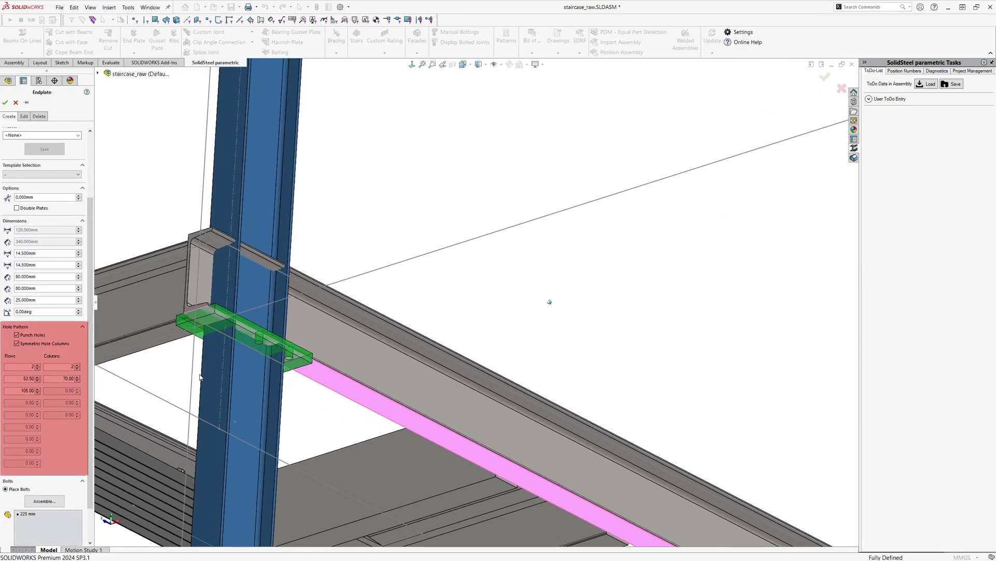
scroll(200, 377, down, 2)
scroll(200, 377, down, 2)
scroll(200, 377, down, 1)
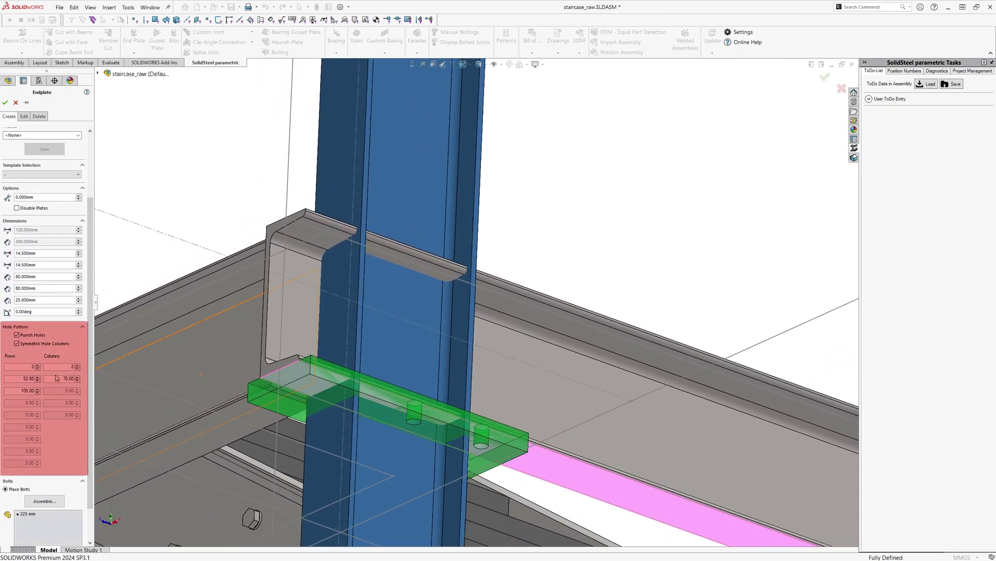
click(29, 343)
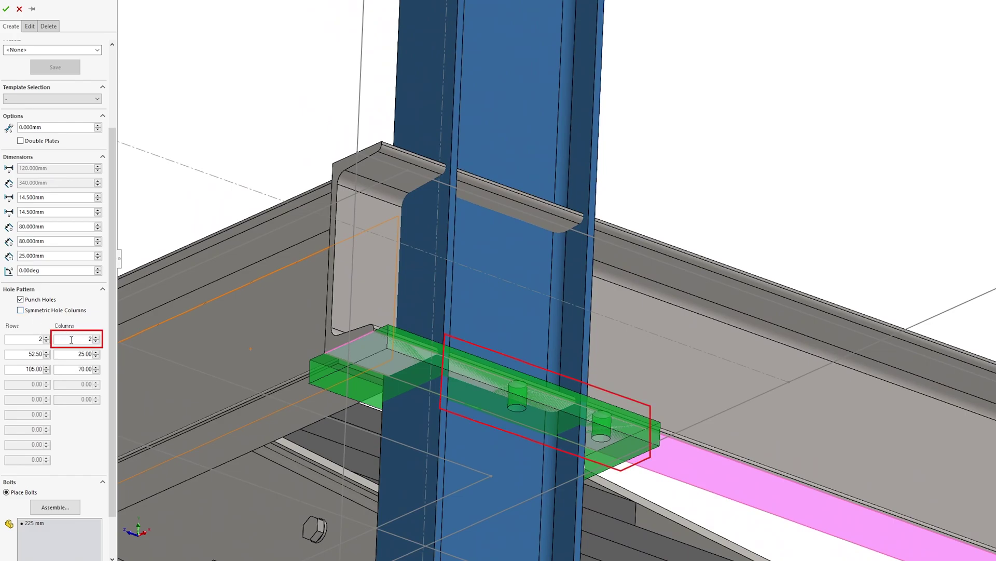
double_click(90, 340)
key(Tab)
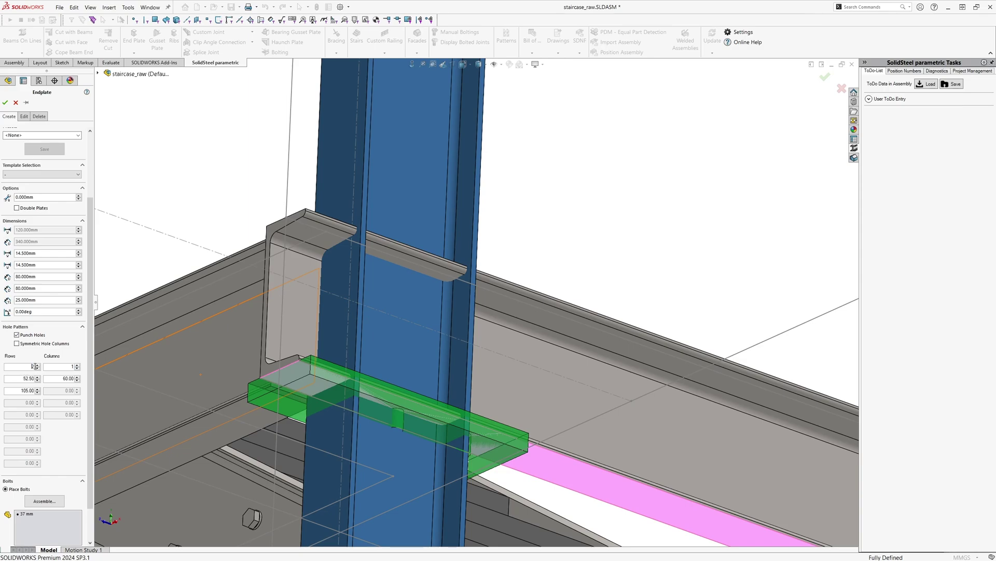
text(2)
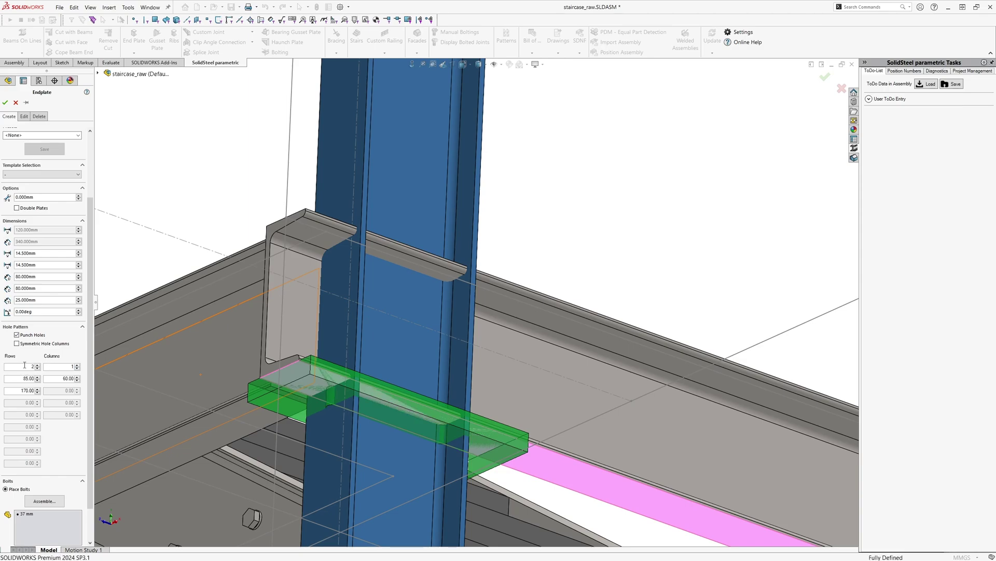
drag(20, 378, 57, 387)
text(45)
key(Return)
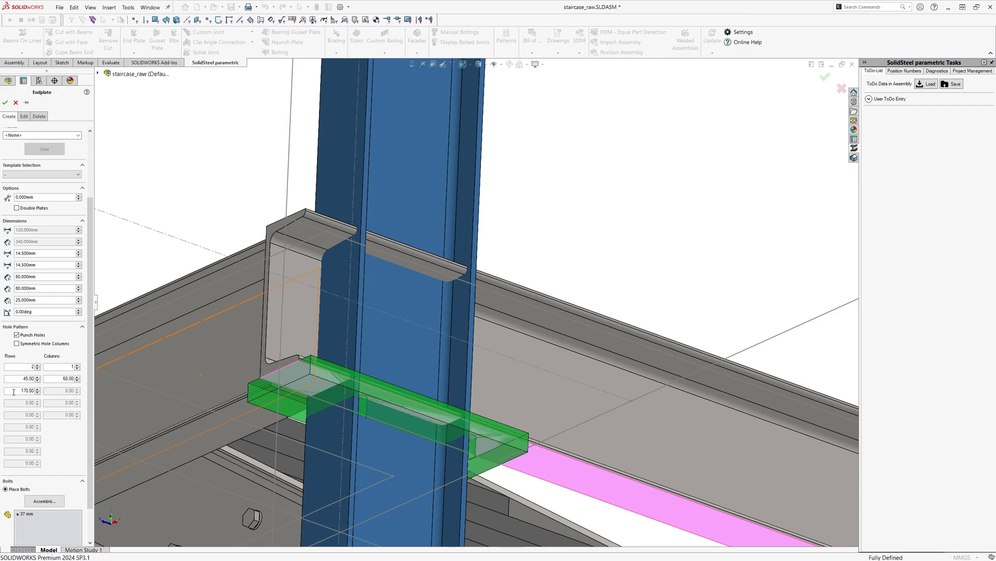
middle_drag(367, 417, 249, 424)
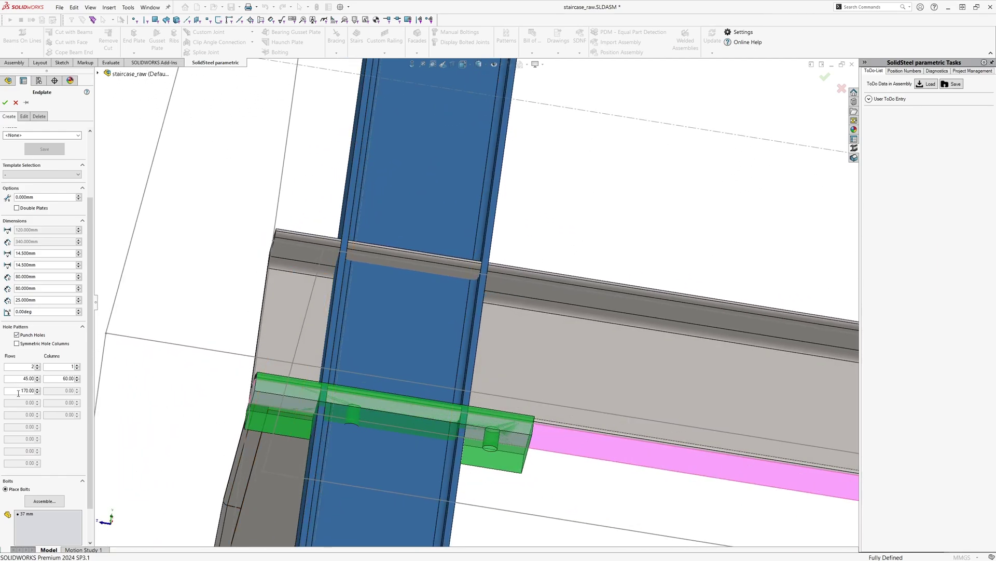
drag(19, 393, 76, 392)
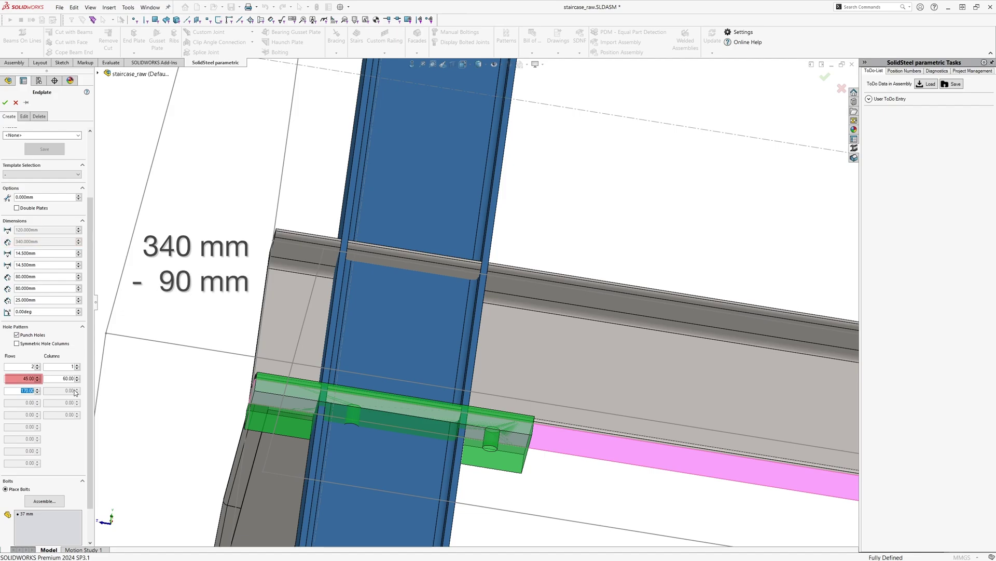
text(250)
key(Return)
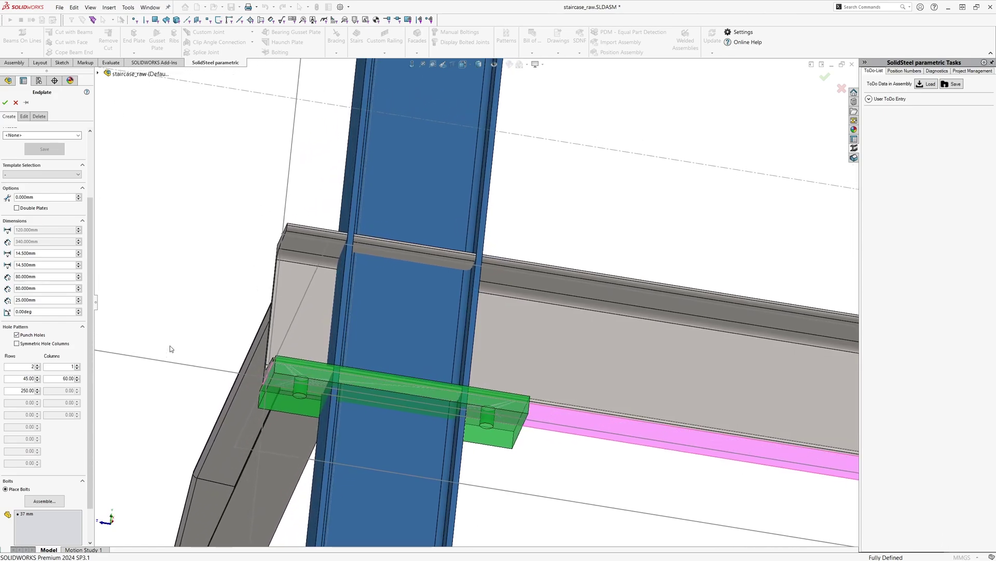
Step: Bolt the end plate with hot-dip galvanized EN 14399-4 bolts, washers and nuts, direction flipped
click(50, 503)
click(358, 246)
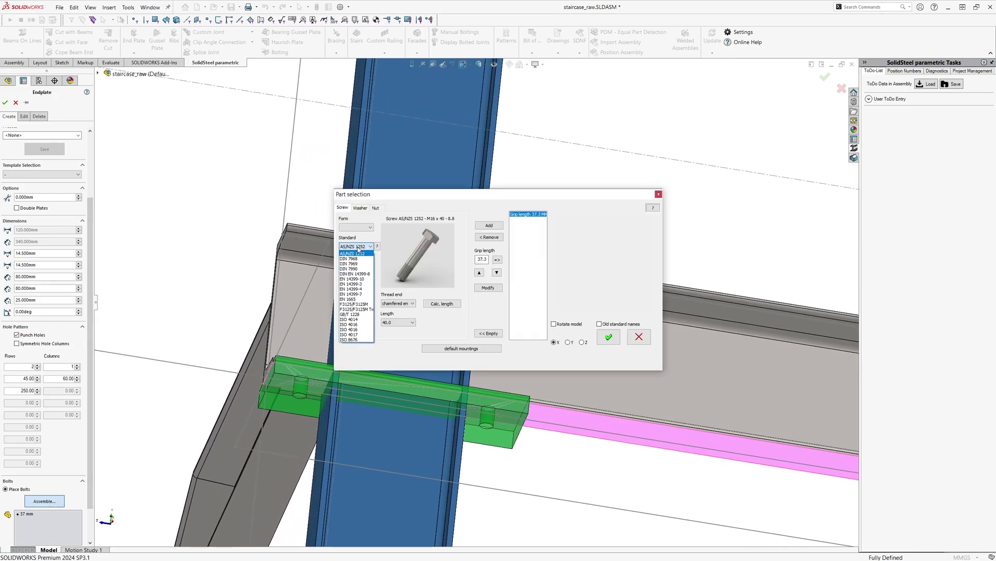
click(365, 289)
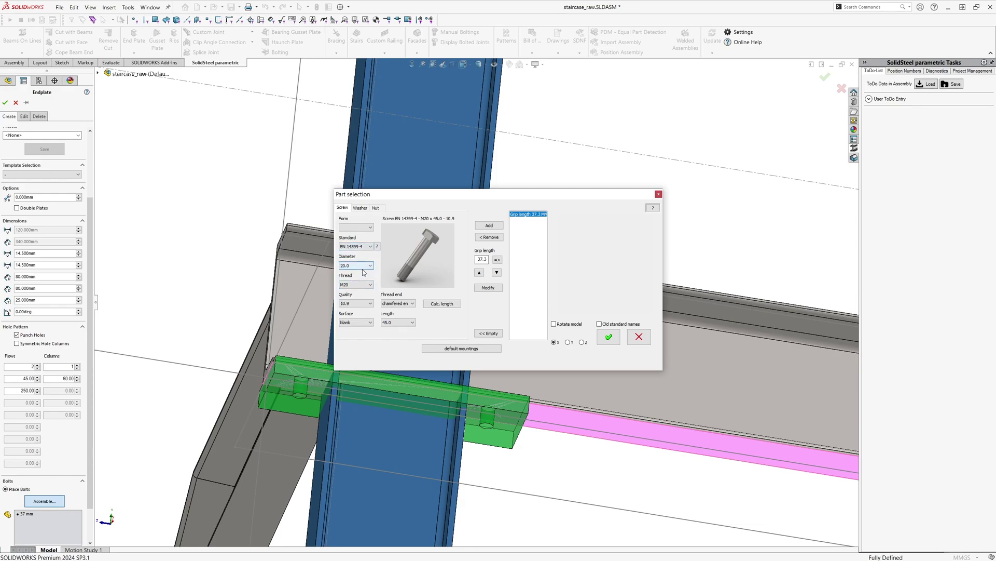
click(489, 226)
click(489, 351)
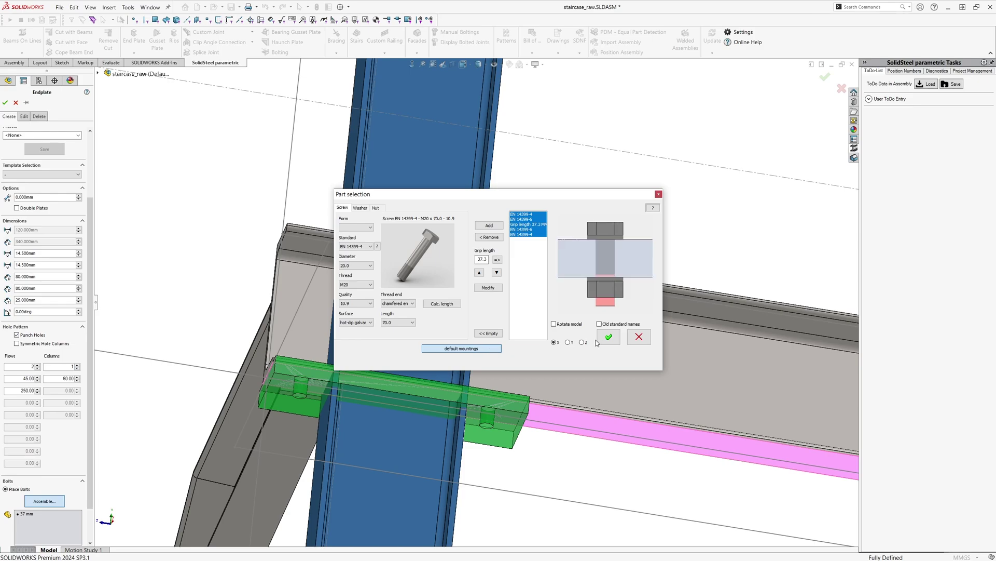
click(613, 337)
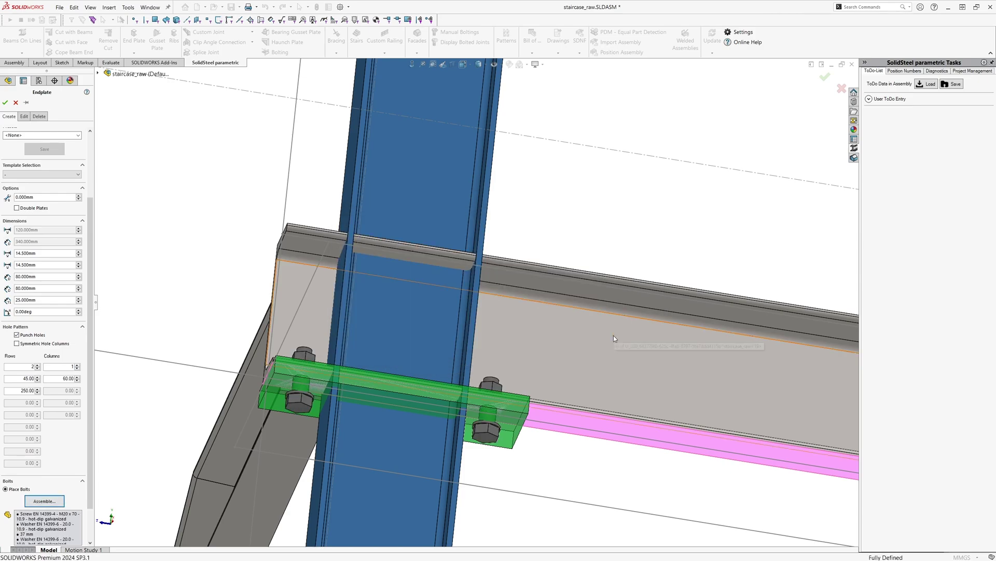
scroll(88, 498, down, 3)
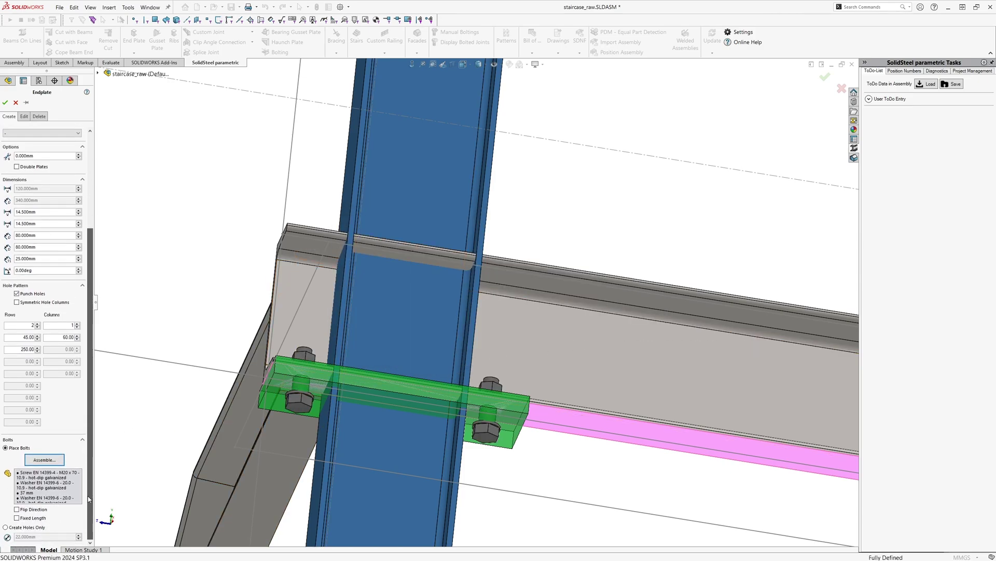
click(16, 509)
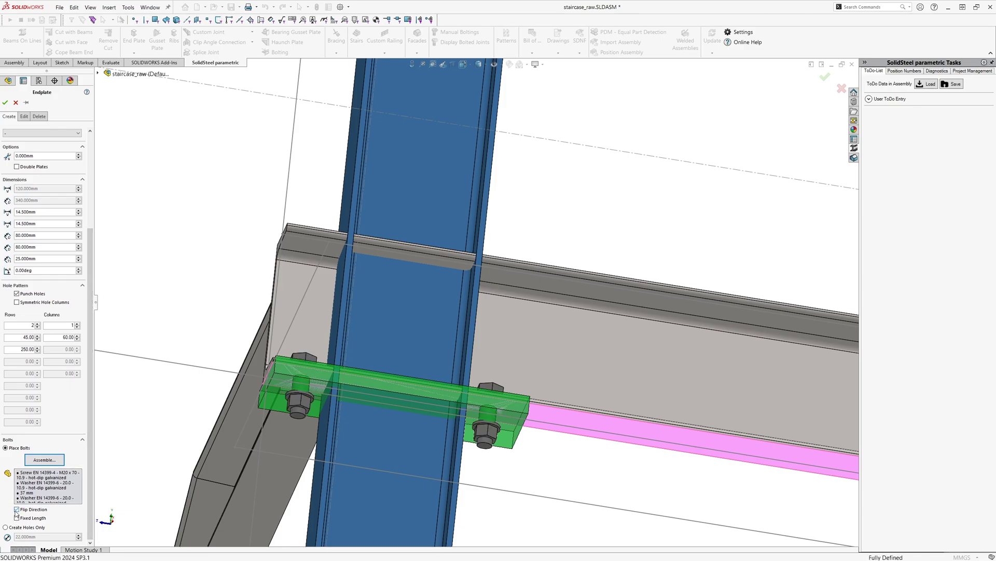
click(6, 102)
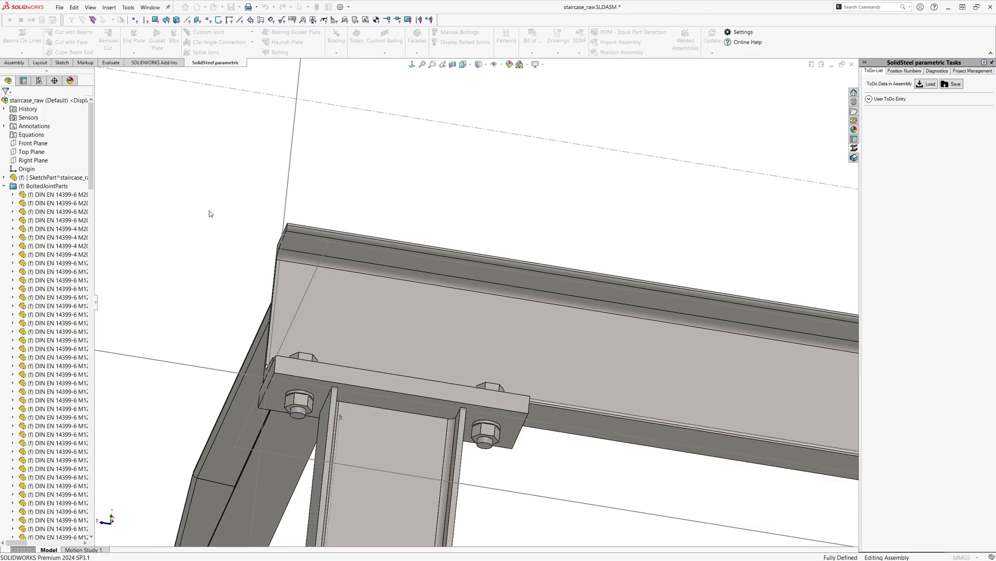
Step: Add a second end plate joining the other IPE column to the beam's bottom face
mouse_move(227, 219)
middle_down()
mouse_move(293, 239)
mouse_move(468, 412)
mouse_move(461, 384)
middle_up()
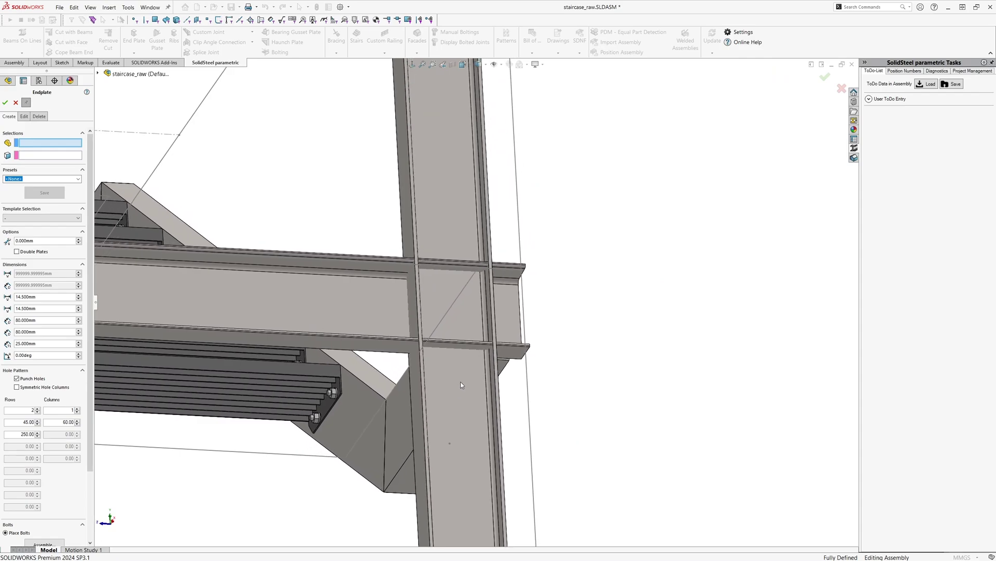
click(458, 378)
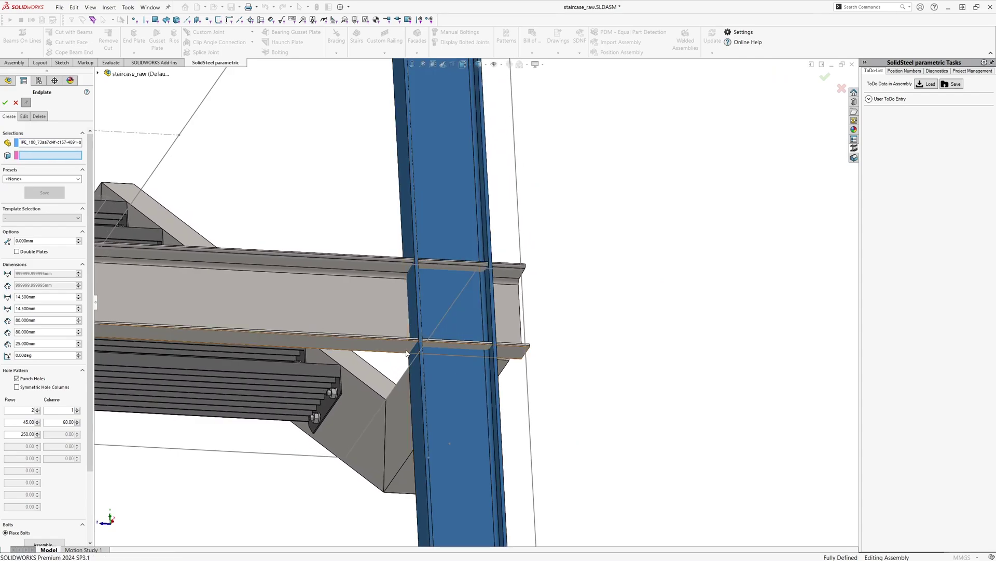
click(366, 341)
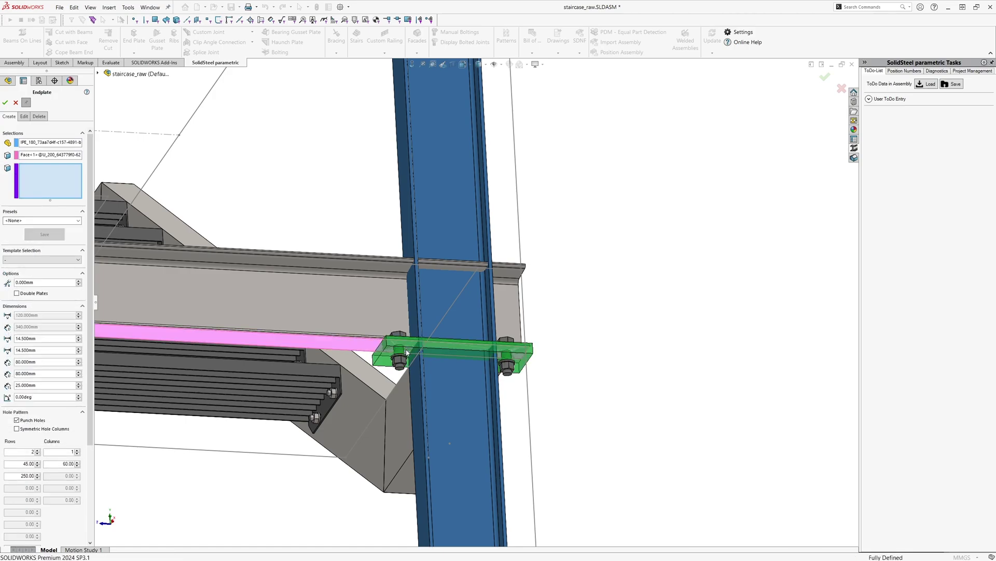
key(Return)
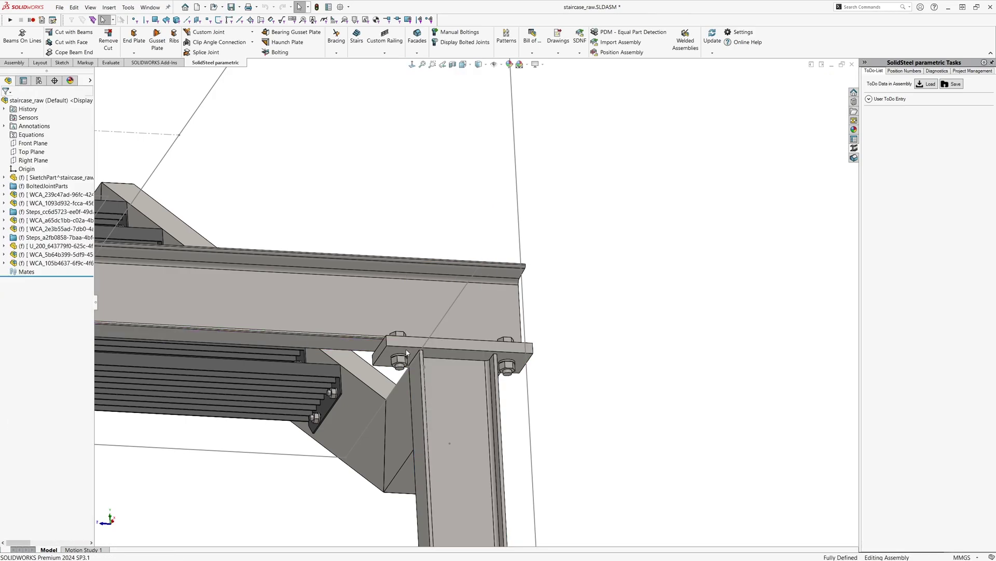
mouse_move(407, 353)
middle_down()
mouse_move(401, 418)
mouse_move(656, 448)
middle_up()
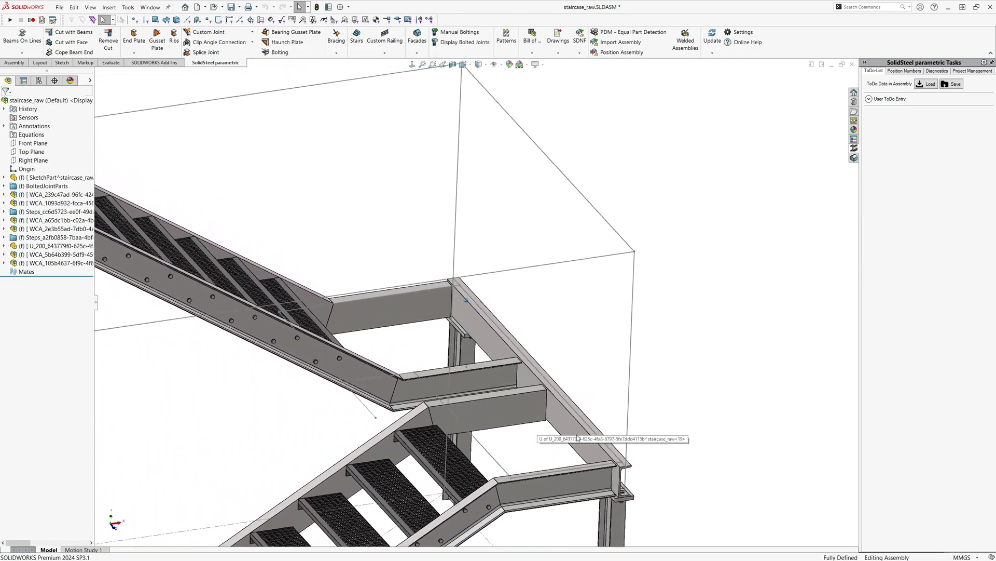
scroll(730, 467, down, 5)
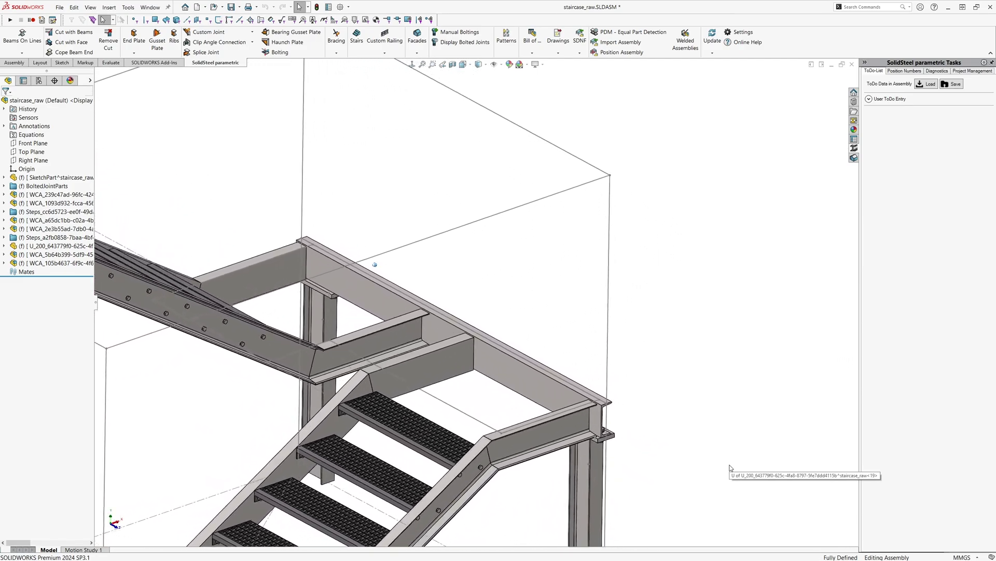
scroll(631, 458, down, 6)
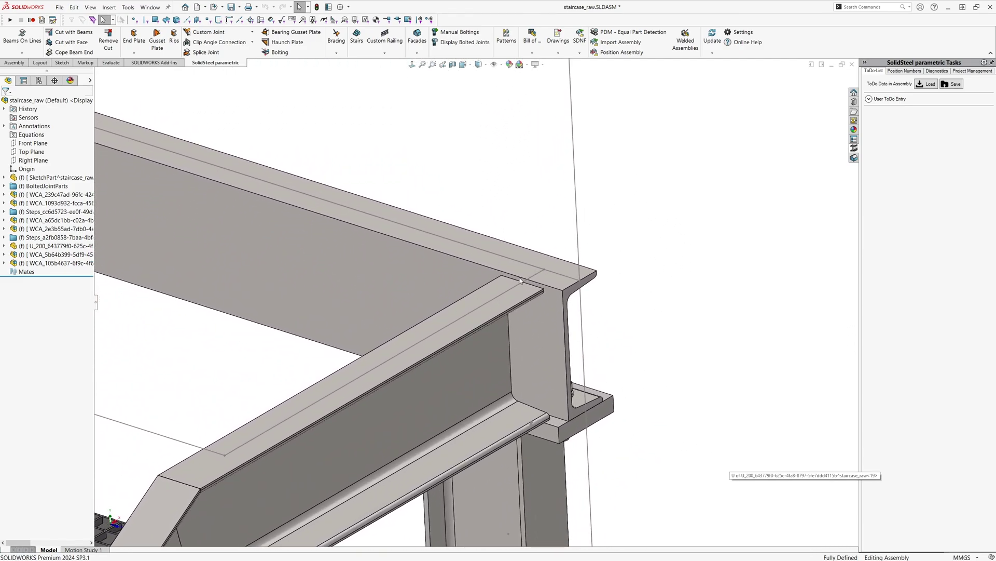
Step: Add a clip angle connection between the landing beam web and the U_200 channel face
click(238, 45)
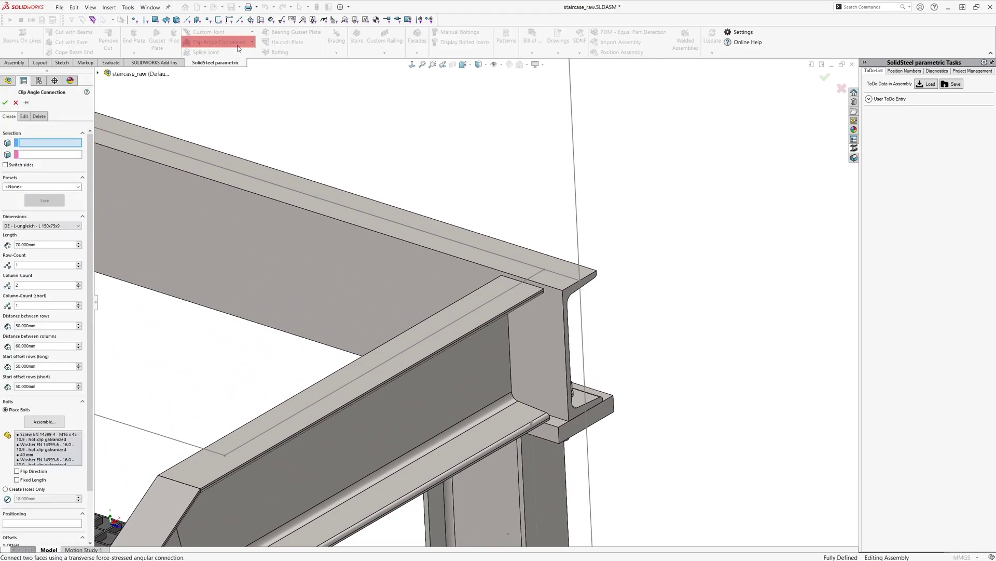
click(492, 335)
click(521, 340)
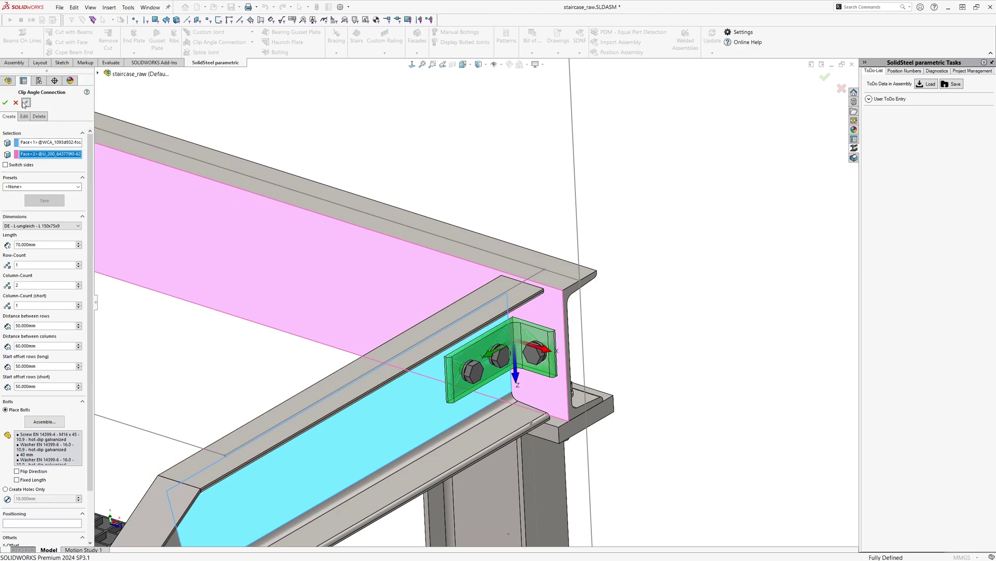
key(Return)
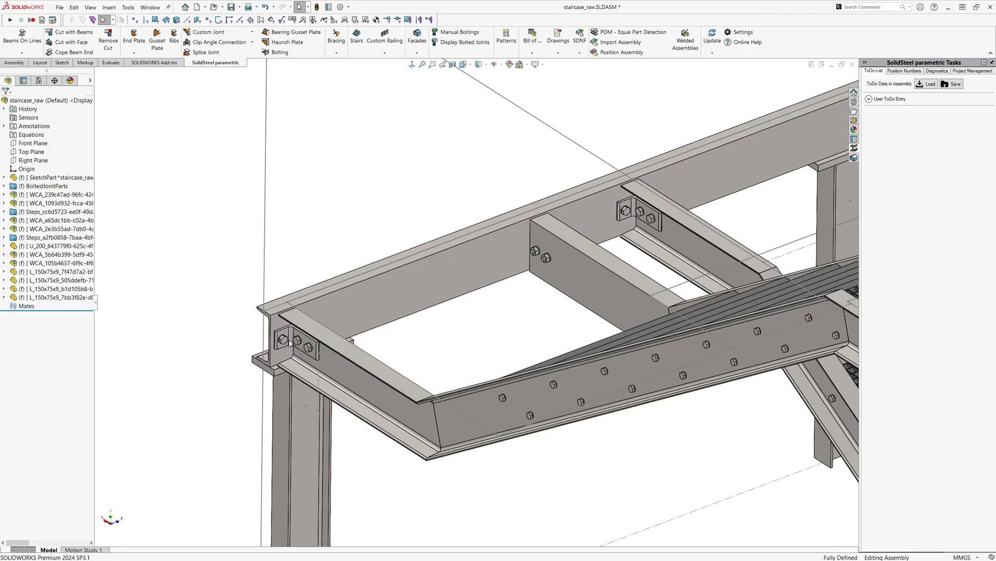
middle_drag(327, 366, 290, 342)
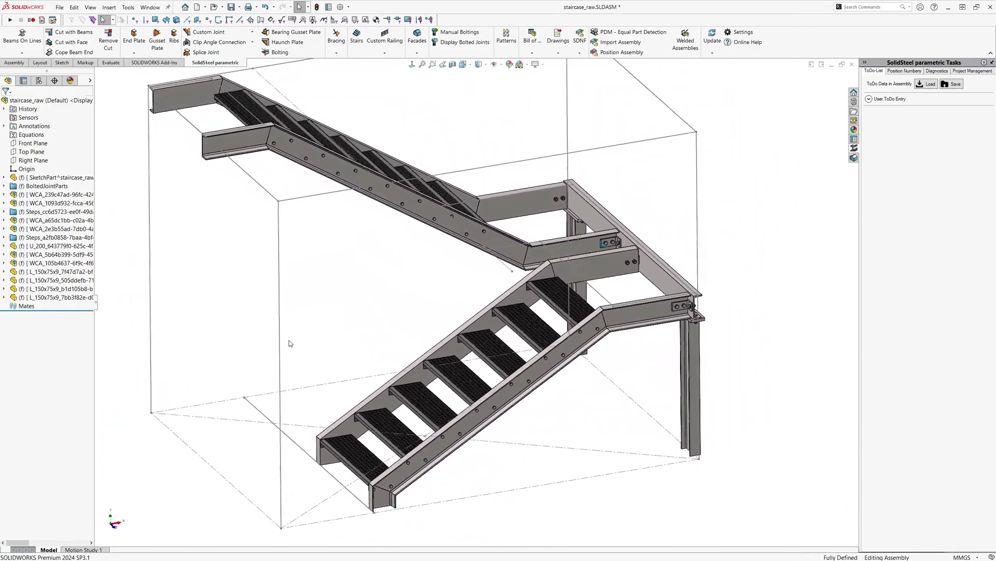
Step: Add a Type A Side custom railing on the lower stringer with -50 mm offsets
click(384, 41)
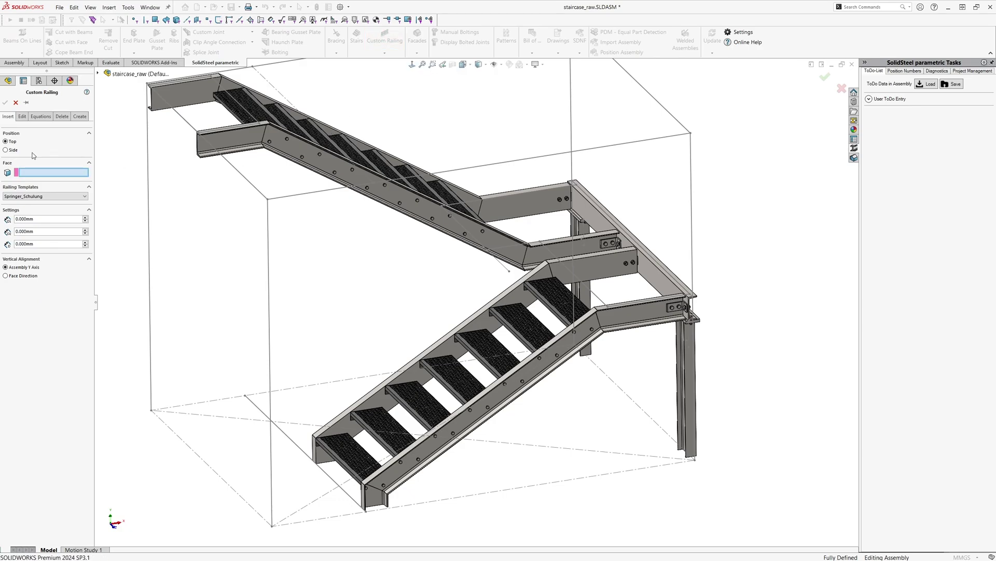
click(6, 150)
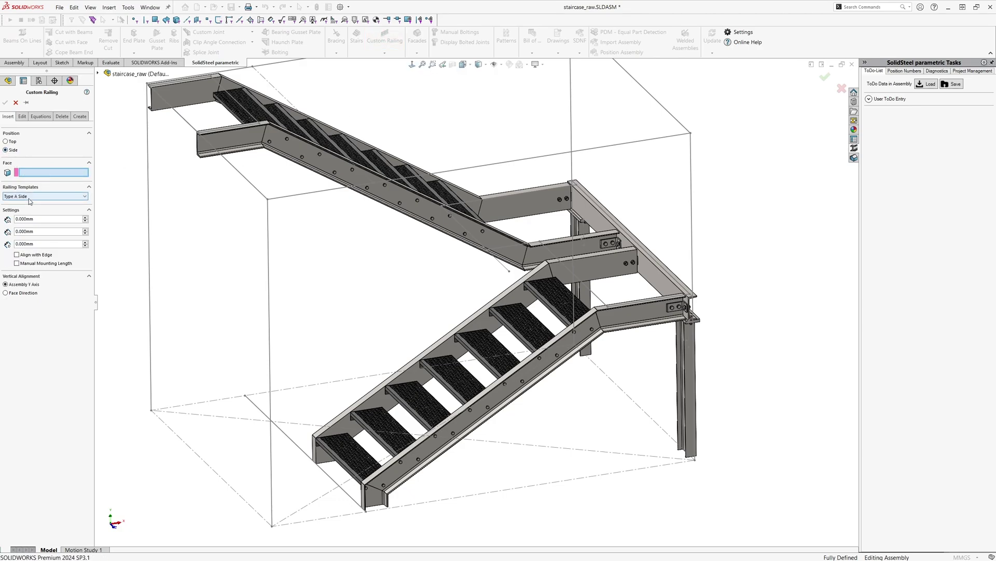
scroll(536, 369, down, 1)
scroll(536, 369, down, 1)
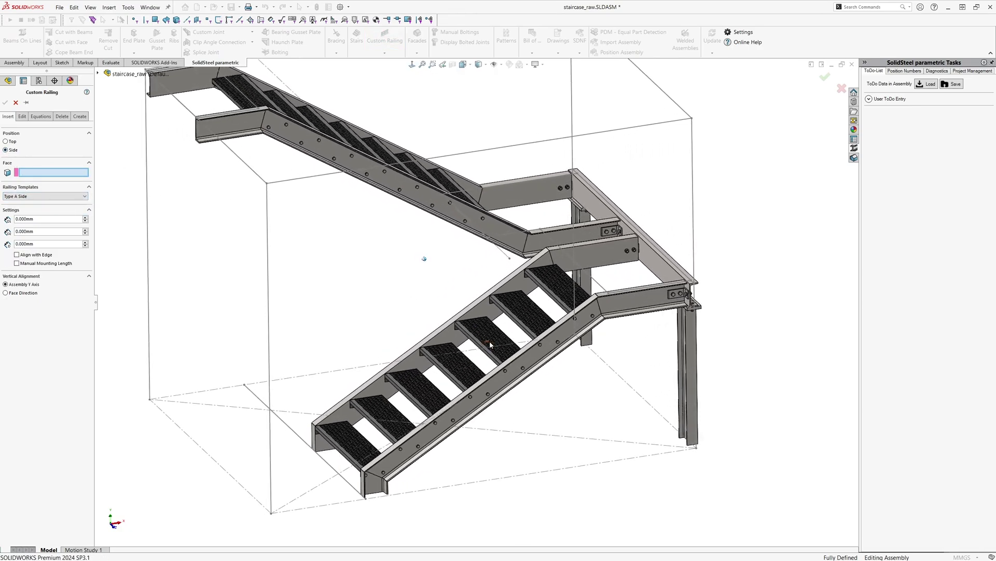
scroll(536, 367, down, 1)
scroll(536, 368, down, 1)
scroll(537, 368, down, 2)
scroll(498, 360, down, 2)
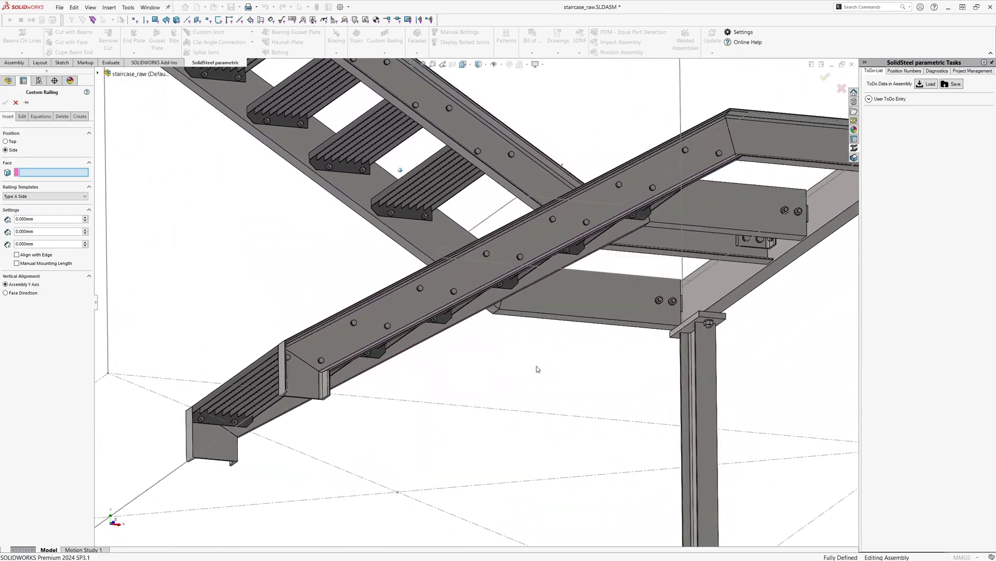
scroll(460, 351, down, 2)
scroll(423, 339, down, 2)
click(425, 327)
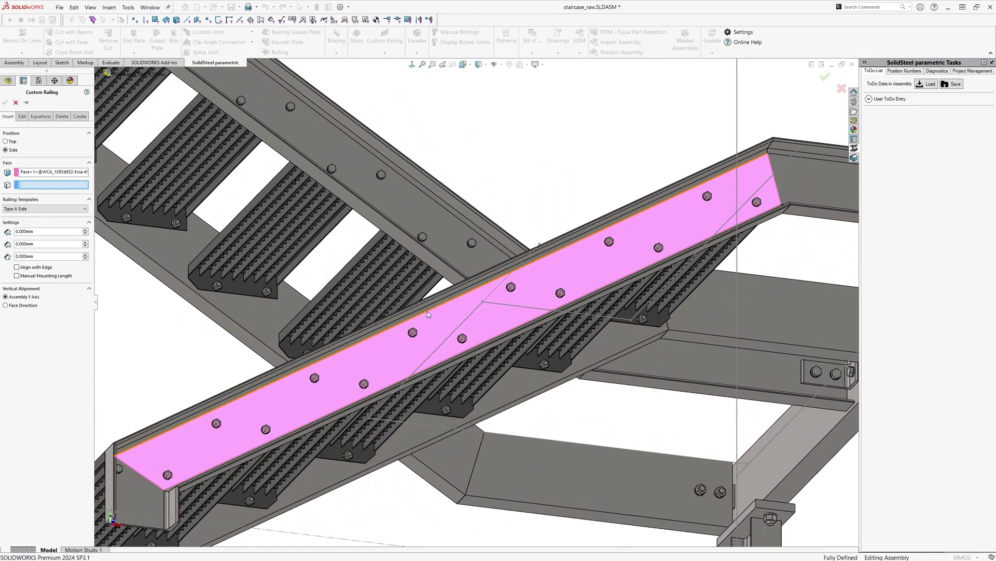
click(418, 312)
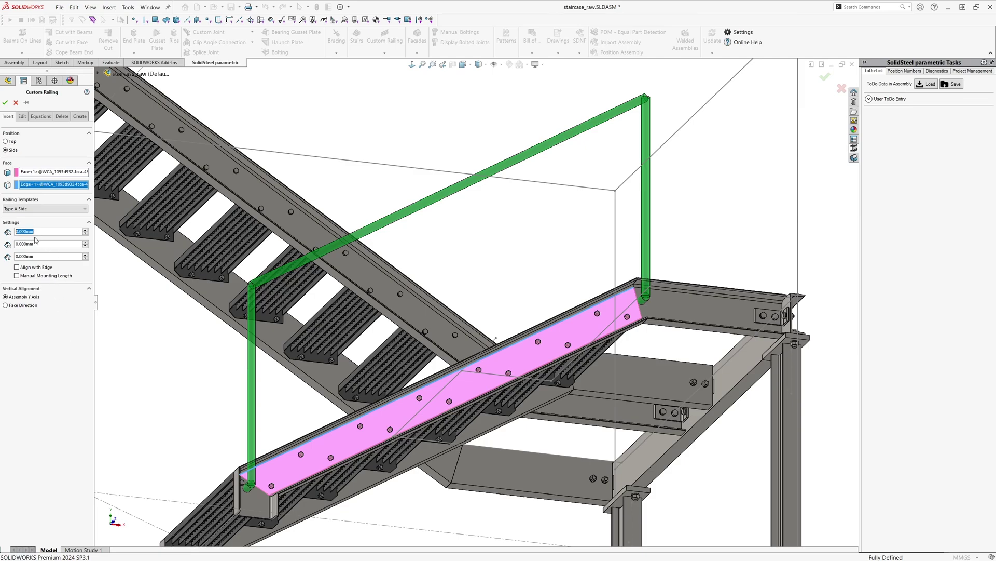
click(49, 231)
text(-50)
text(.000mm)
key(Return)
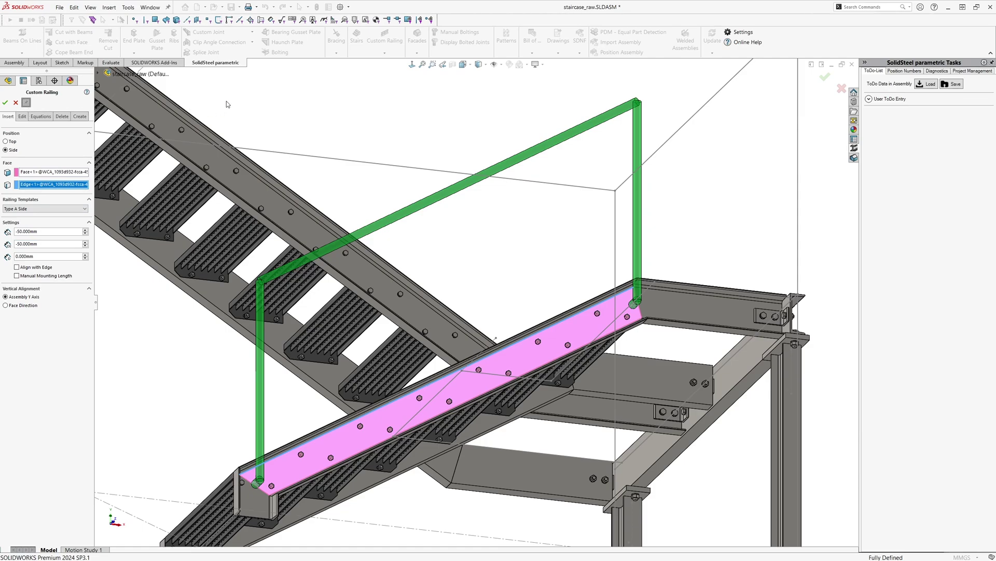
key(Return)
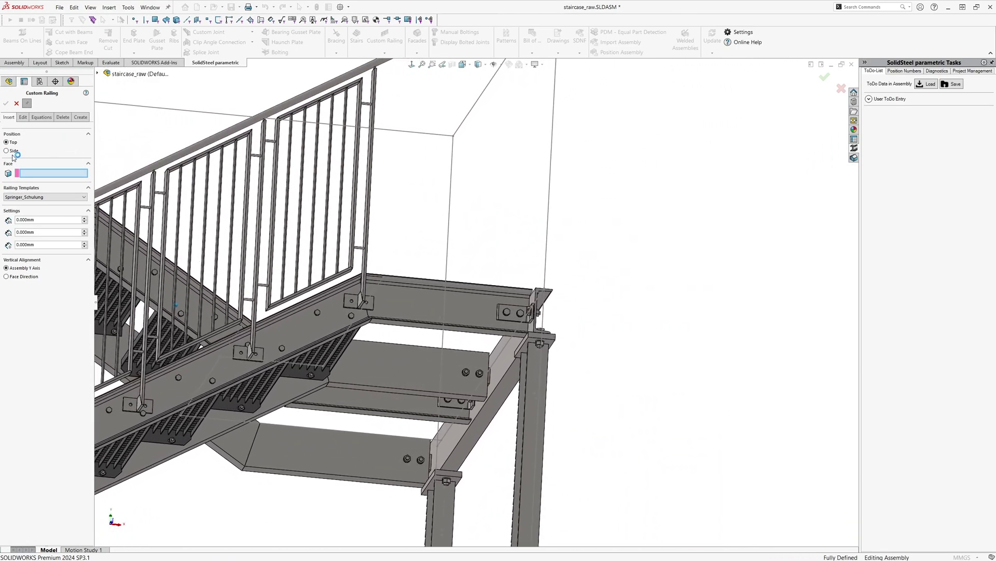
Step: Add railings along the landing beam and on the lower flight's second stringer
click(386, 290)
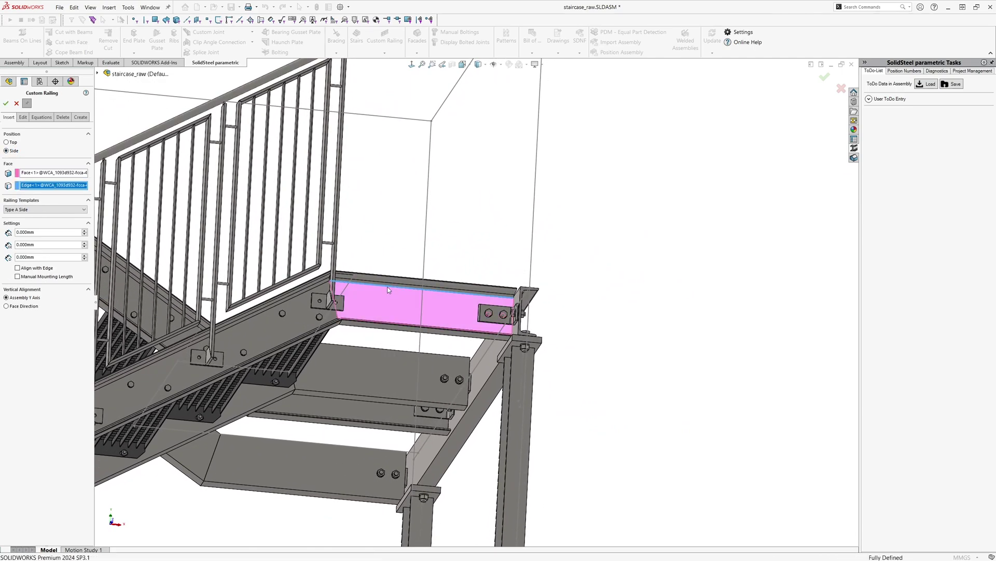
click(388, 289)
text(125)
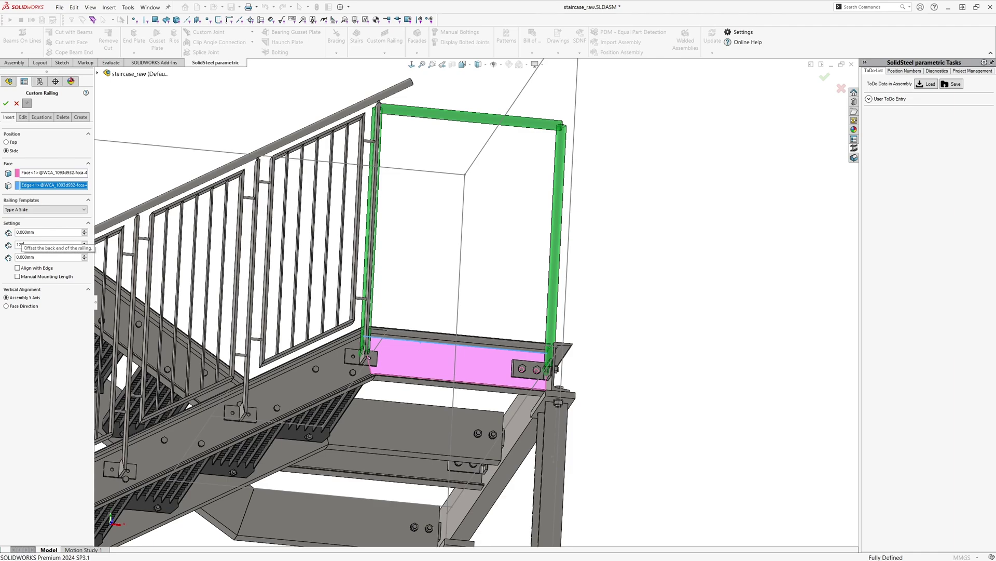
key(Return)
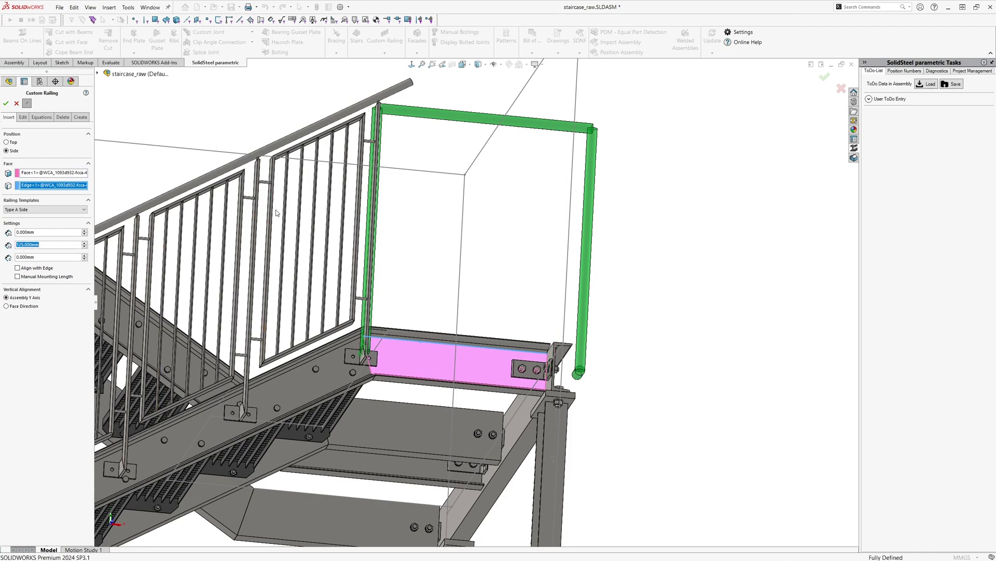
key(Return)
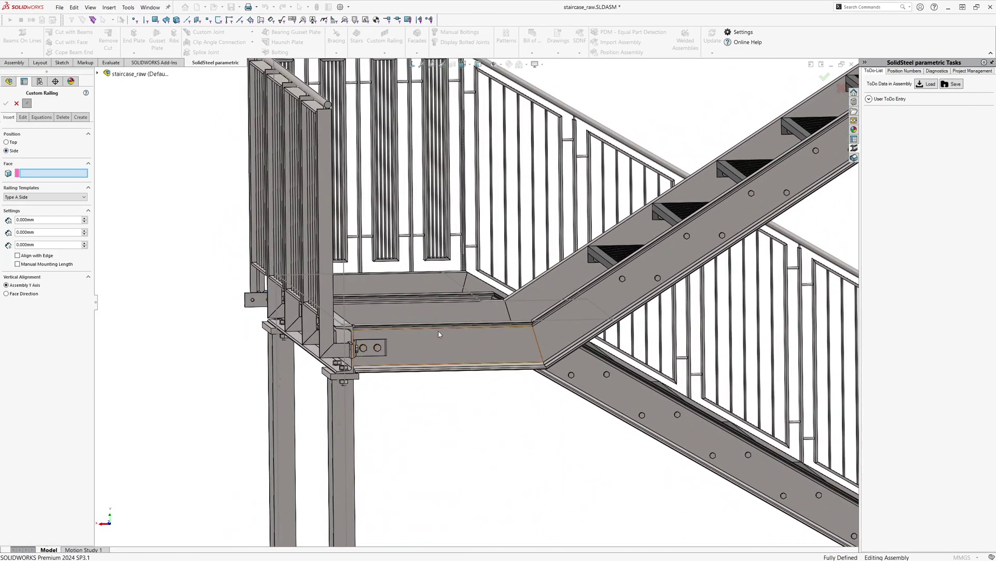
click(440, 334)
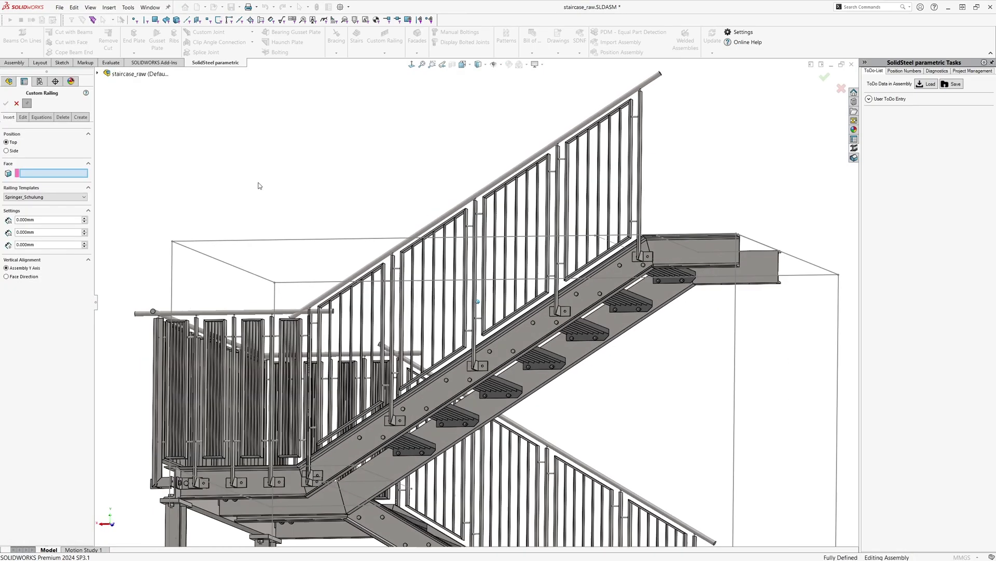
middle_drag(260, 183, 568, 340)
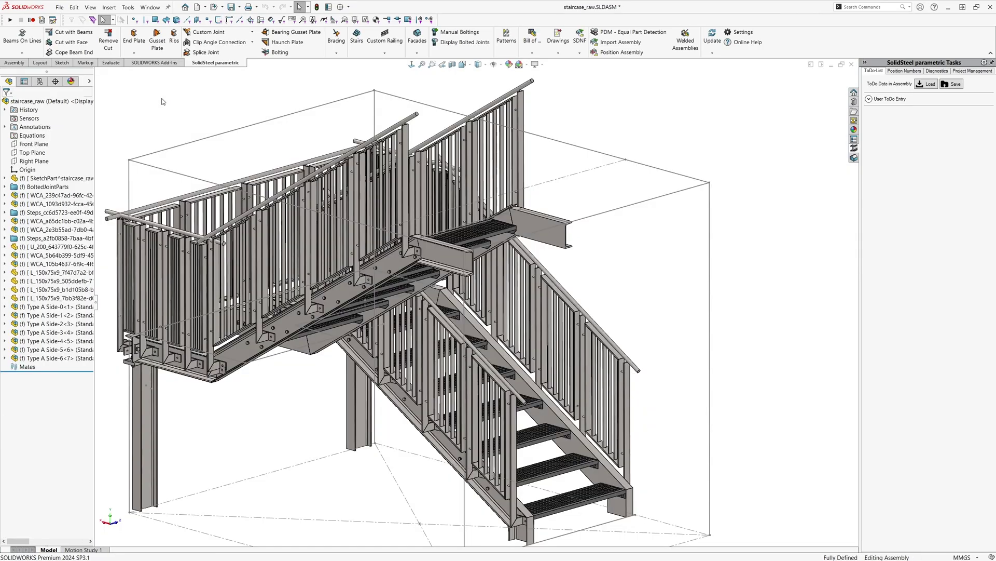
Step: Reopen Custom Railing from the SolidSteel parametric tab on its Equations tab
mouse_move(162, 104)
middle_down()
mouse_move(290, 179)
mouse_move(676, 355)
middle_up()
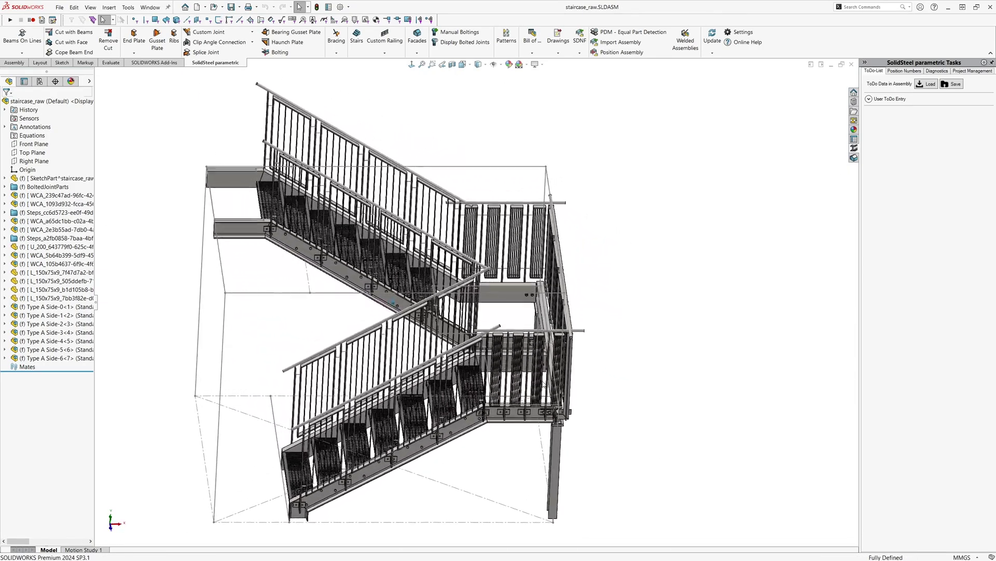
scroll(685, 342, down, 4)
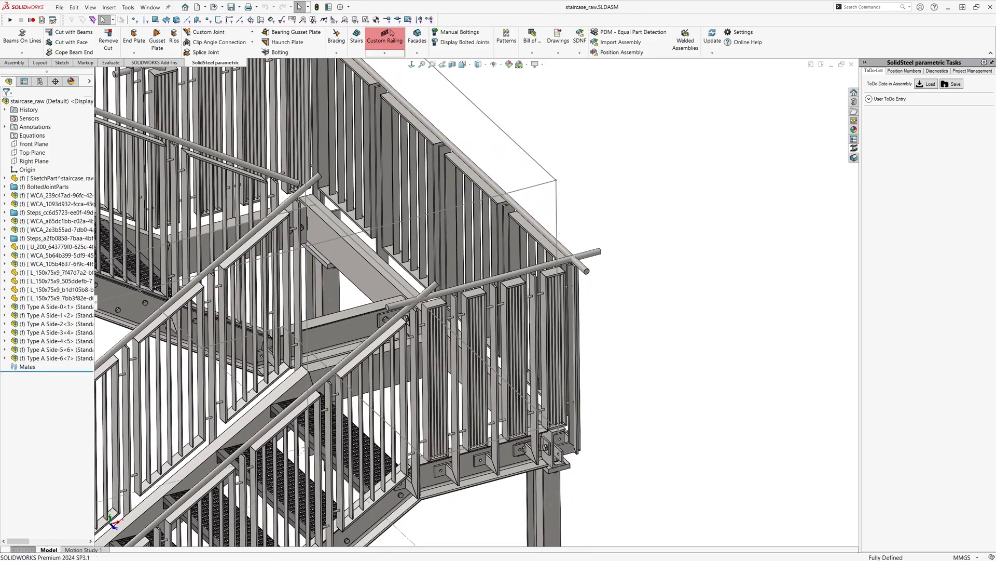
click(391, 34)
click(43, 117)
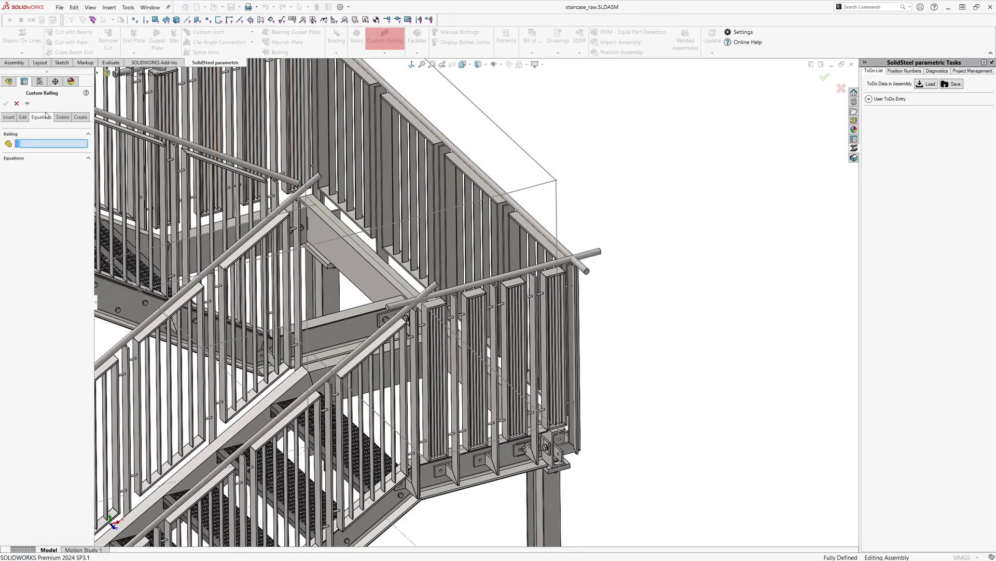
Step: Change the landing railing's rod and segment counts to vertical rods, then close the editor
click(506, 279)
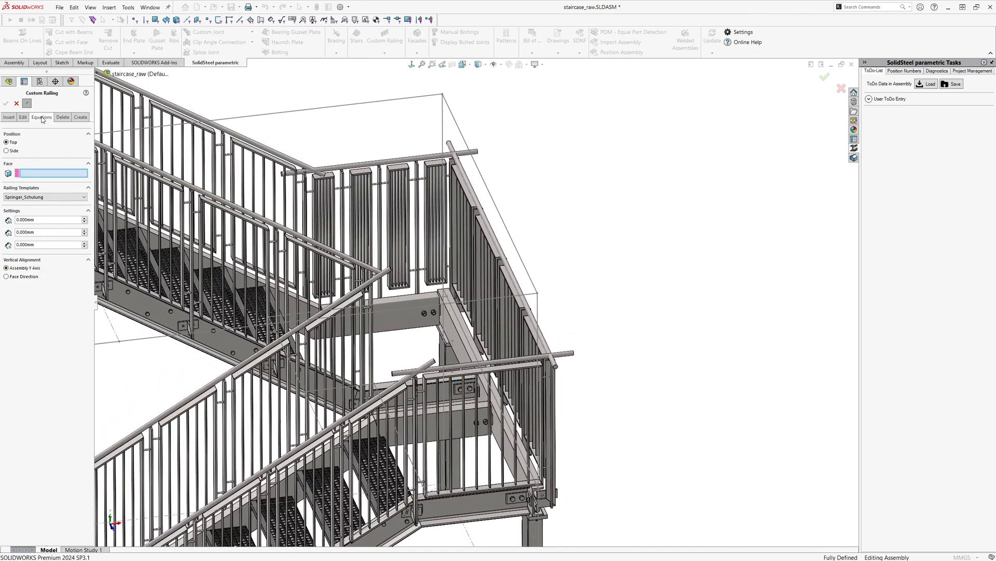
click(42, 119)
click(370, 167)
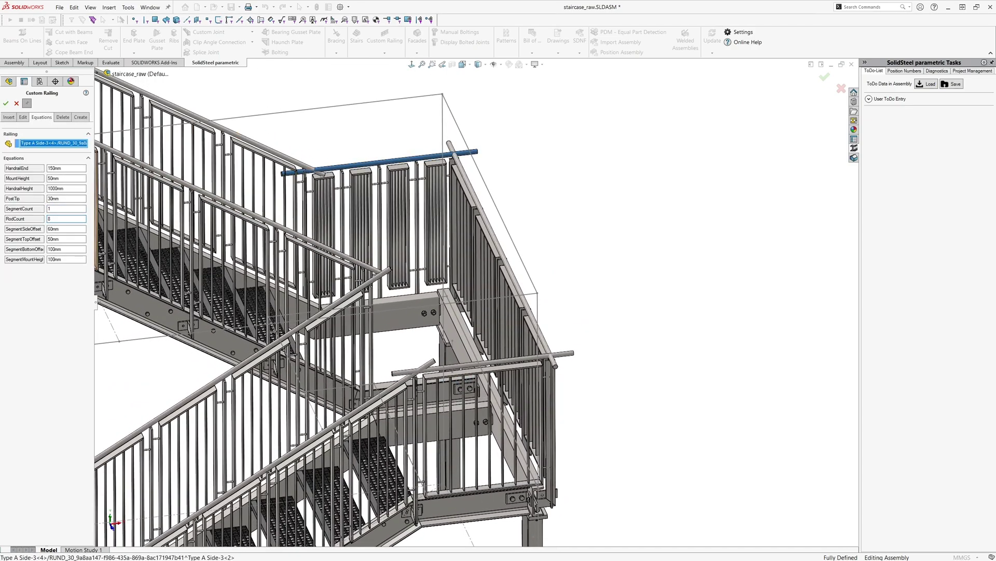
key(Return)
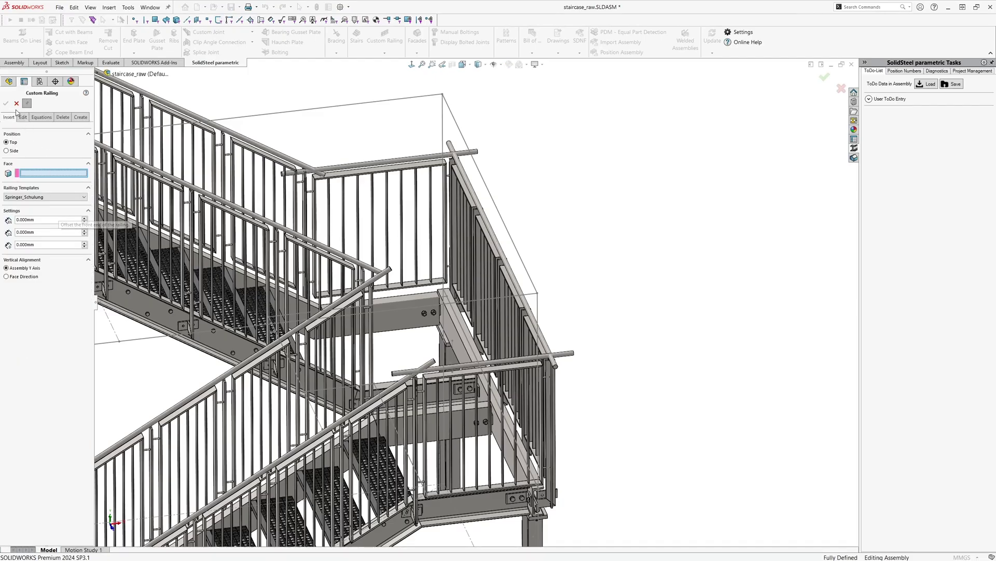
click(15, 103)
mouse_move(436, 249)
middle_down()
mouse_move(645, 356)
mouse_move(681, 353)
middle_up()
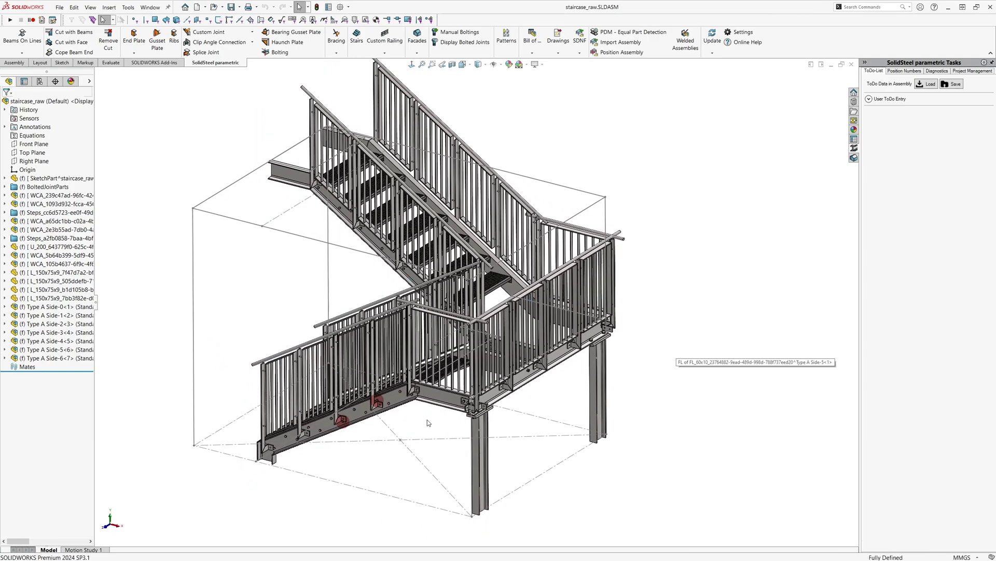
scroll(424, 424, up, 2)
scroll(421, 425, up, 2)
scroll(417, 428, up, 2)
scroll(415, 429, up, 2)
scroll(415, 430, up, 2)
scroll(421, 422, up, 2)
scroll(427, 416, up, 2)
scroll(433, 409, up, 2)
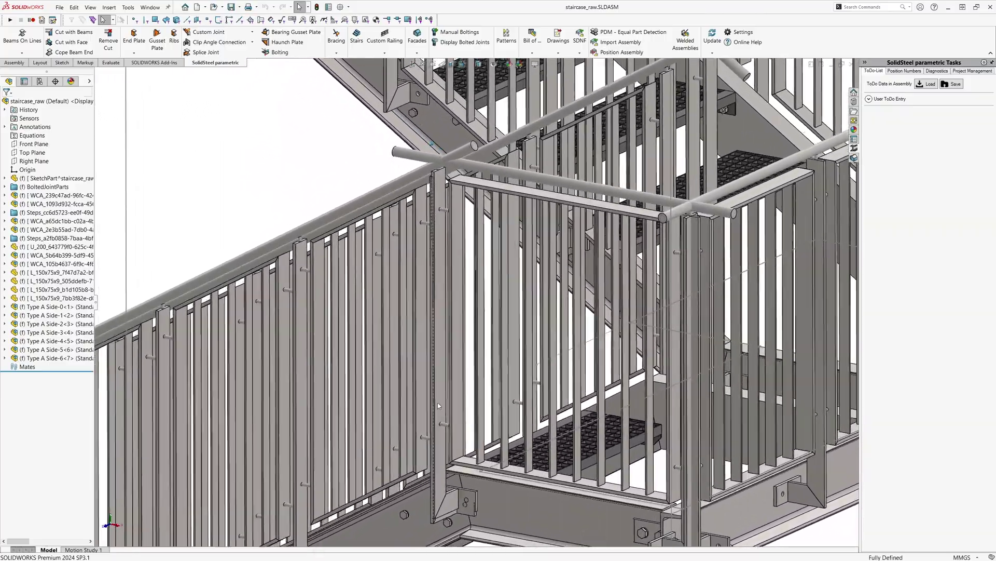
scroll(439, 403, up, 2)
scroll(440, 385, up, 2)
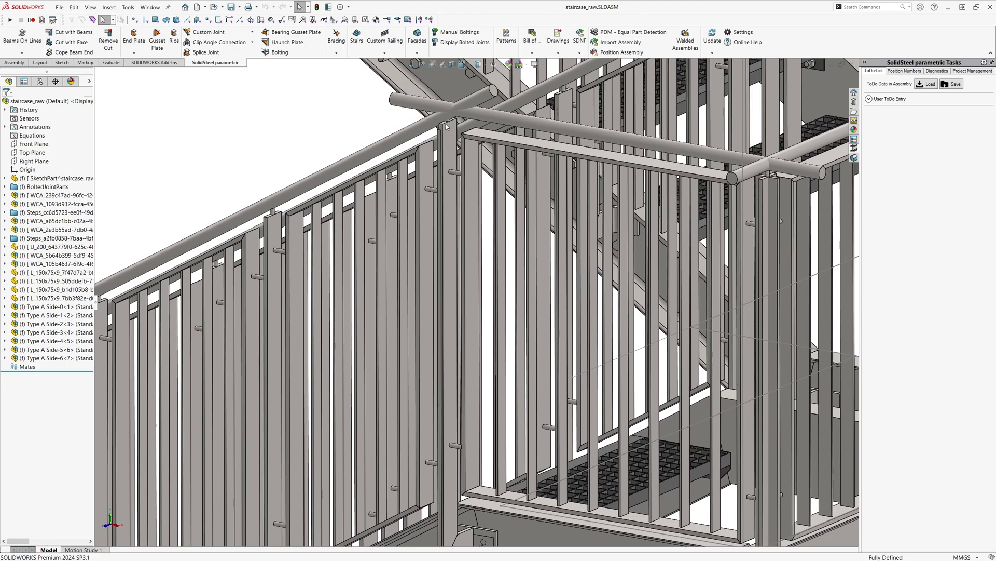
click(447, 124)
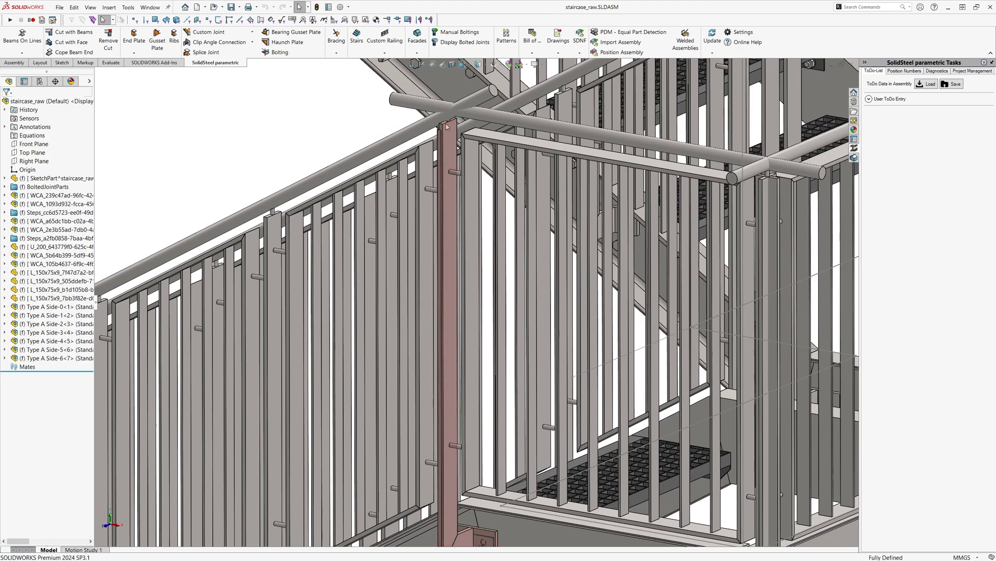
right_click(447, 125)
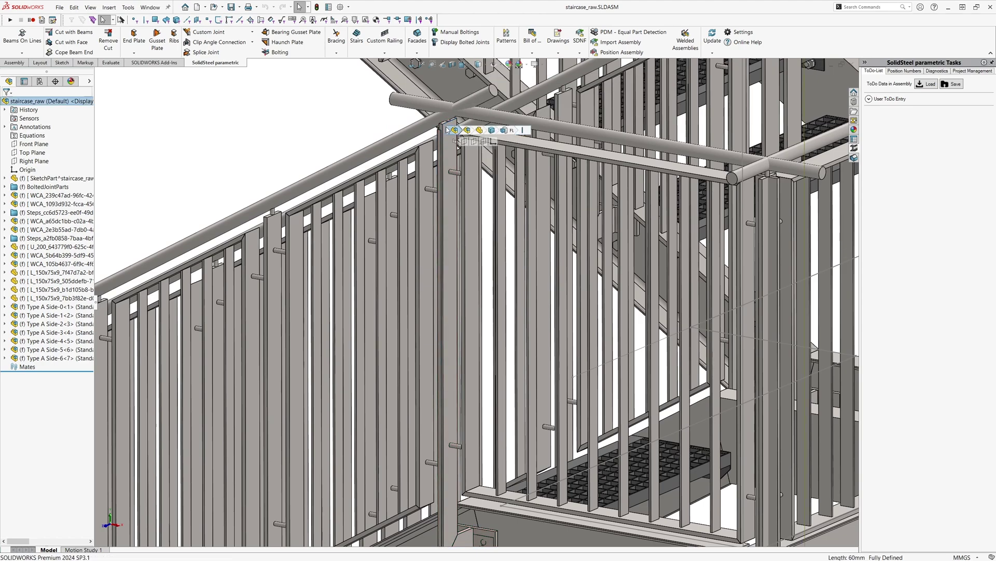
click(450, 142)
scroll(456, 149, down, 2)
scroll(456, 152, down, 2)
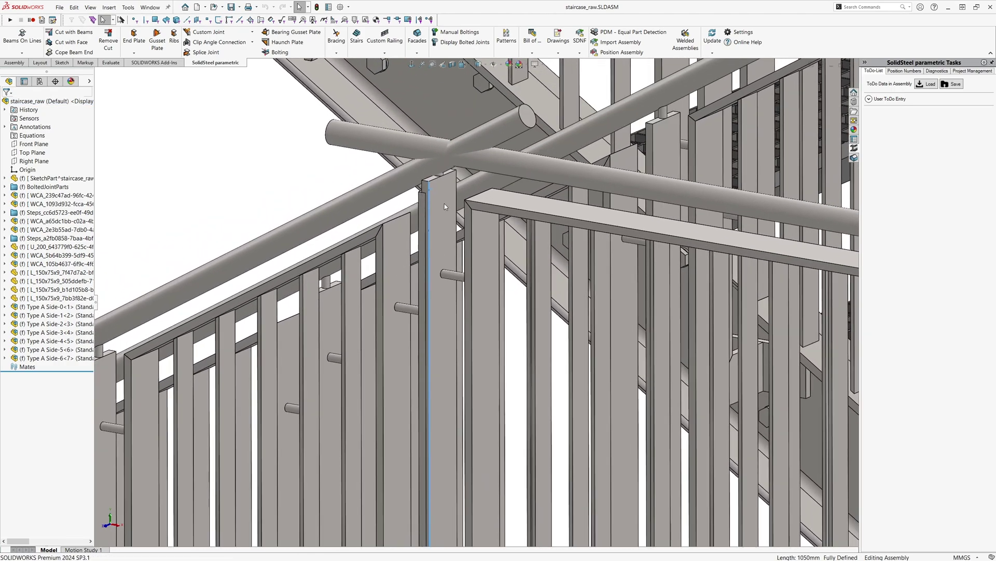
click(441, 179)
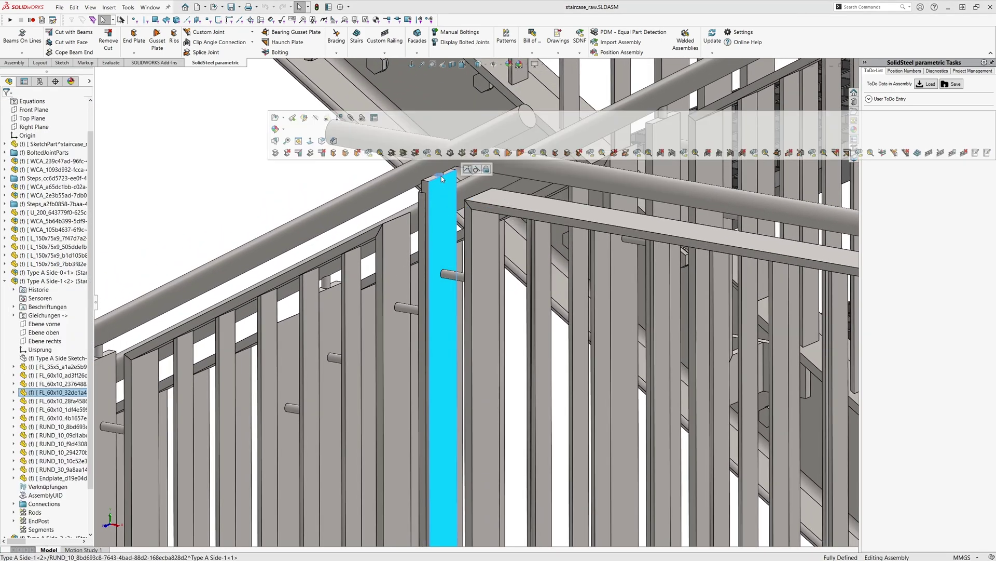
middle_drag(441, 178, 459, 330)
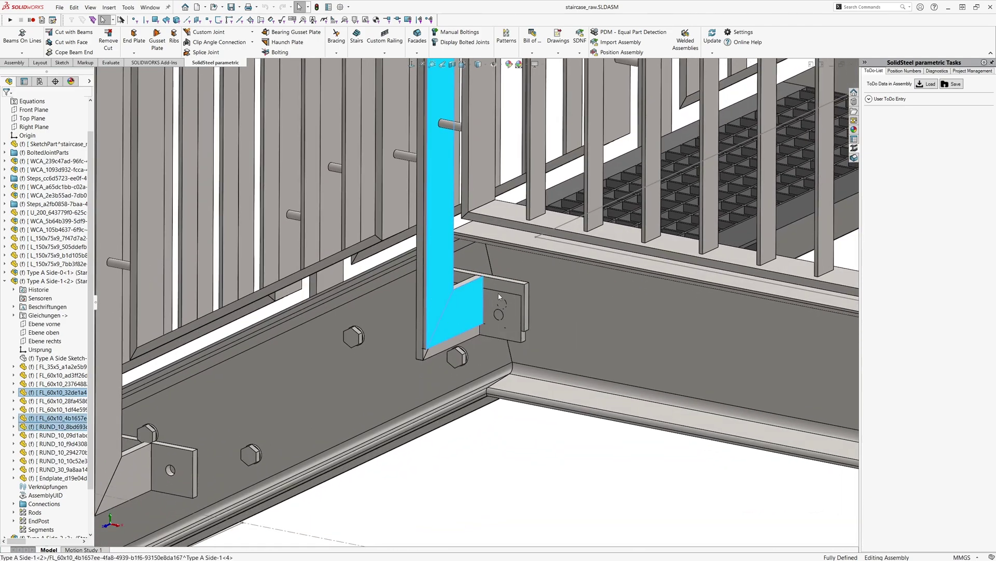
click(498, 300)
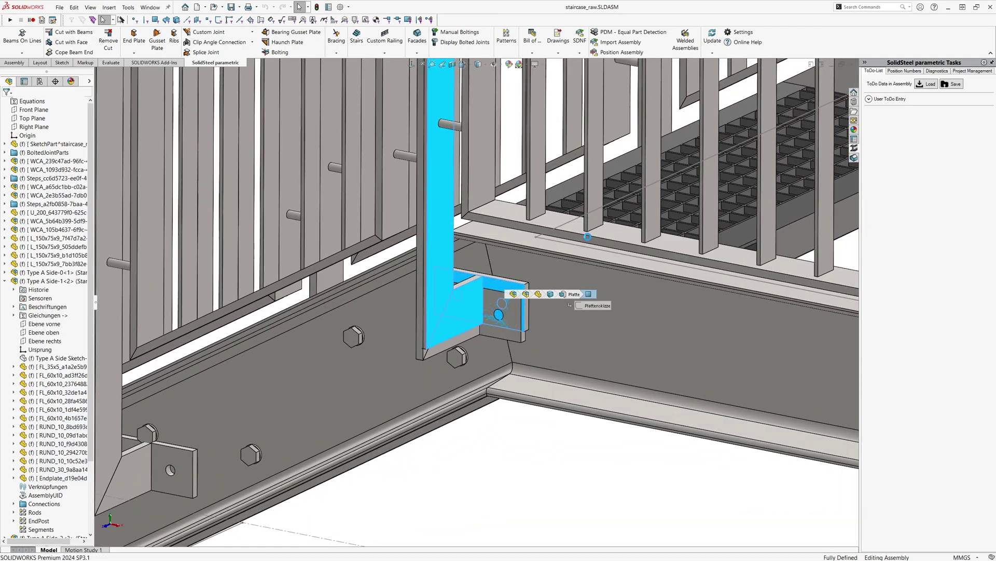
Step: Suppress the doubled post and base plate, then miter the sloped and landing handrails
key(Tab)
middle_drag(541, 262, 513, 329)
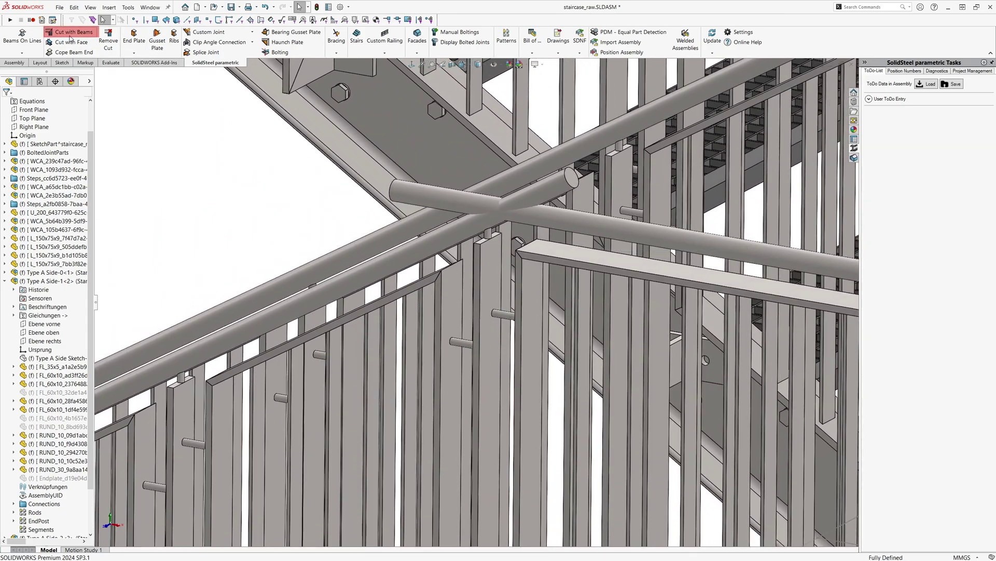
click(72, 34)
click(22, 135)
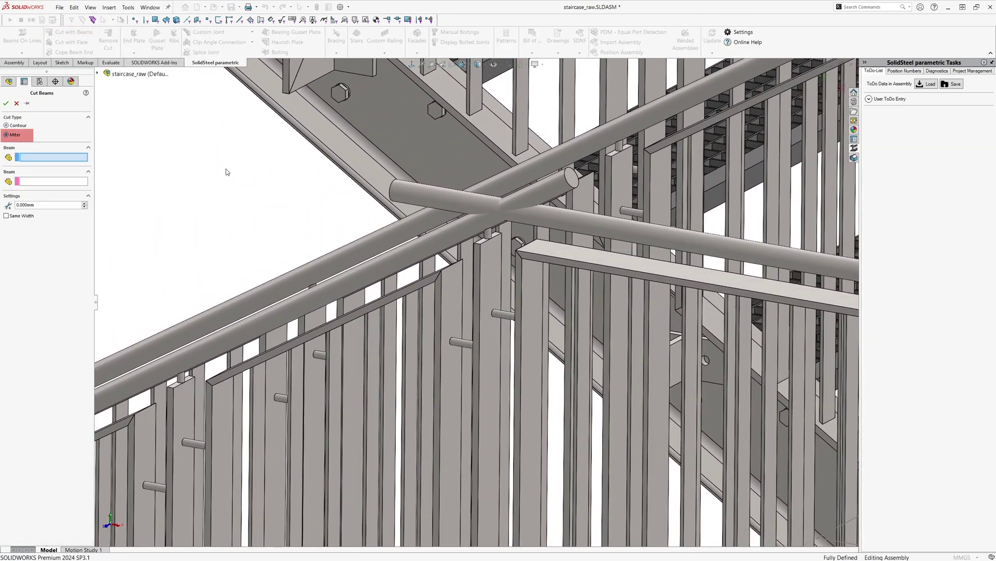
click(463, 232)
click(462, 207)
key(Return)
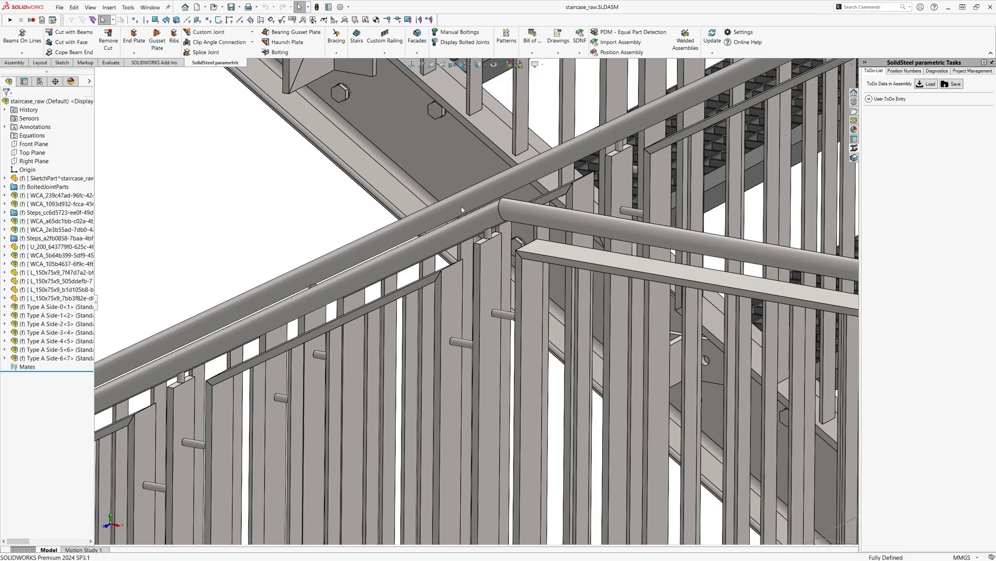
scroll(462, 207, up, 3)
scroll(462, 206, up, 3)
scroll(553, 356, down, 3)
scroll(553, 356, down, 3)
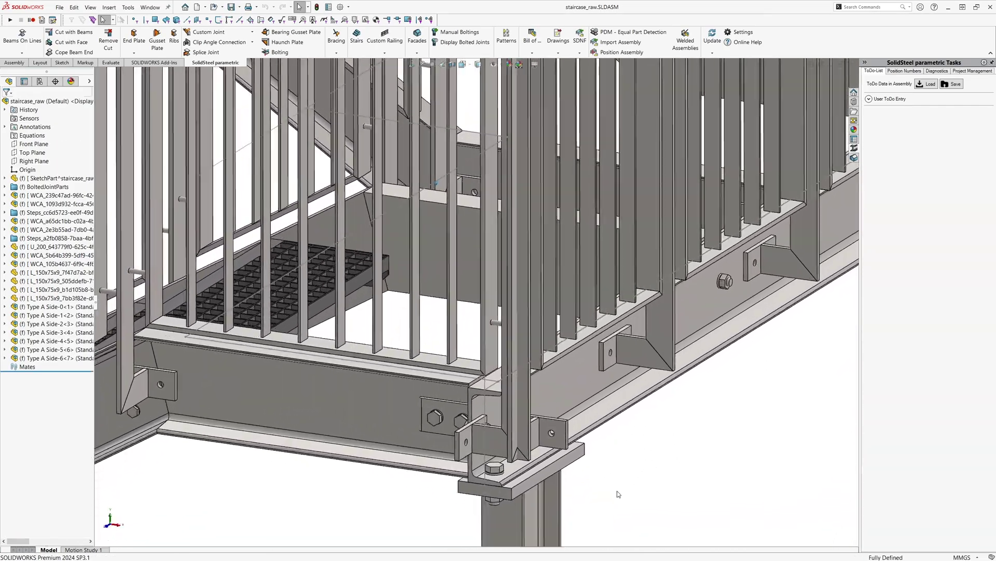
Step: Suppress the other end post's endplate and second flat bar
click(479, 436)
ctrl+click(514, 414)
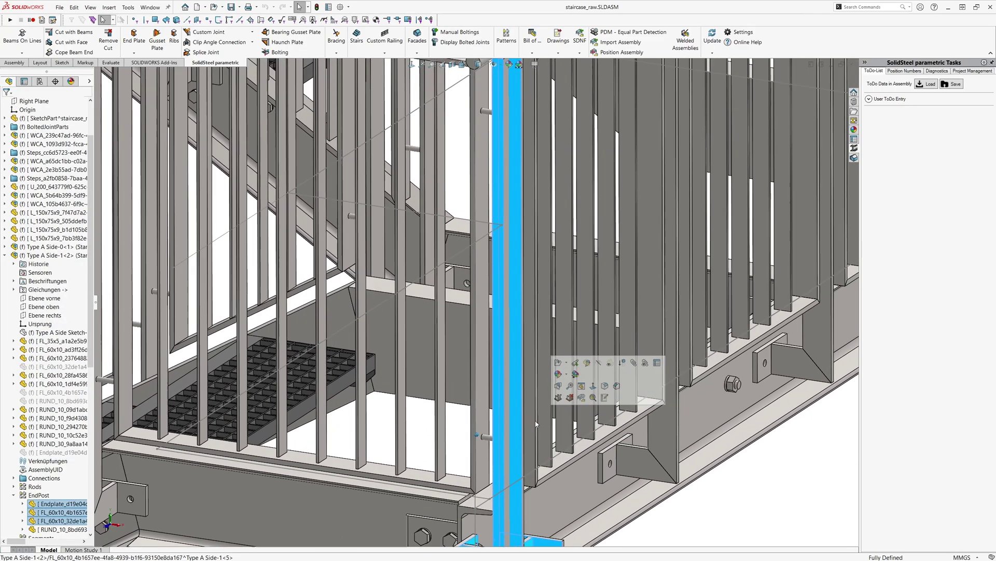
middle_drag(542, 419, 608, 226)
click(608, 225)
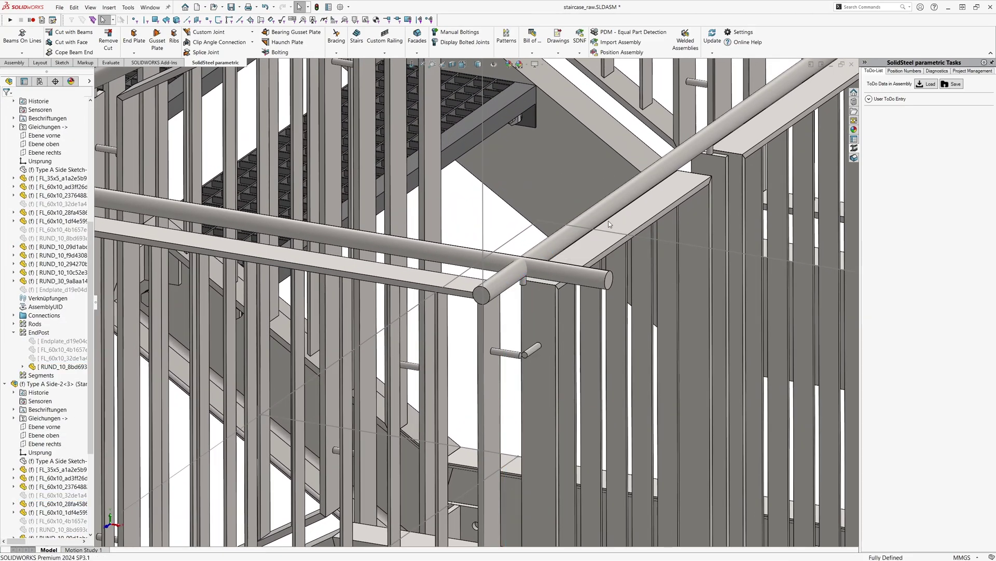
Step: Miter-cut the small connecting rod against the handrail
click(615, 235)
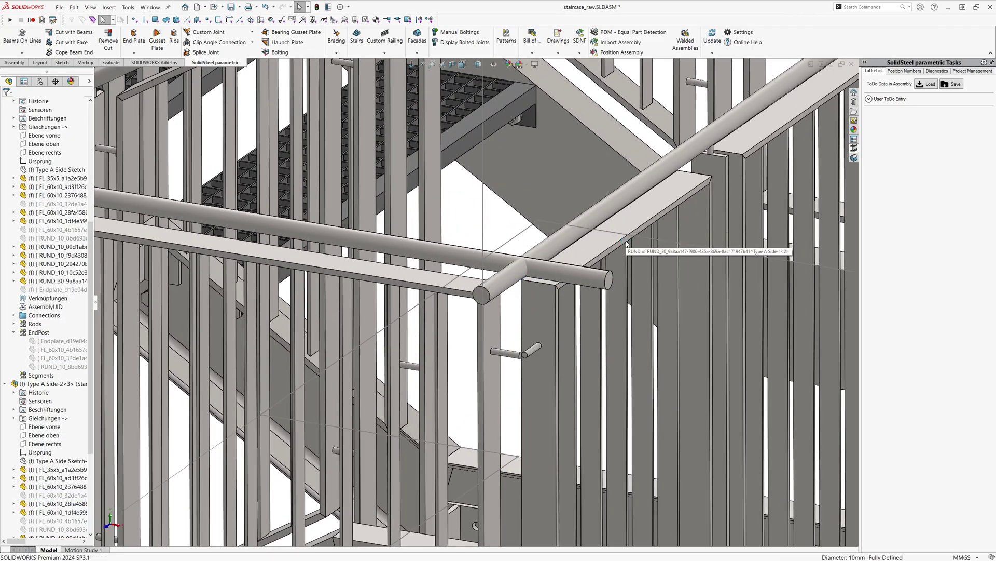
click(73, 32)
click(6, 135)
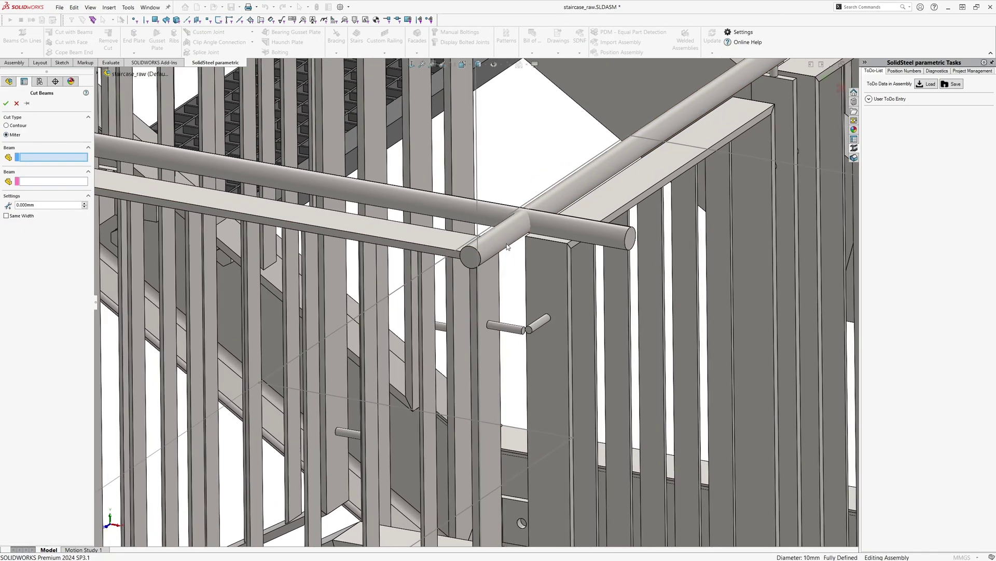
click(27, 104)
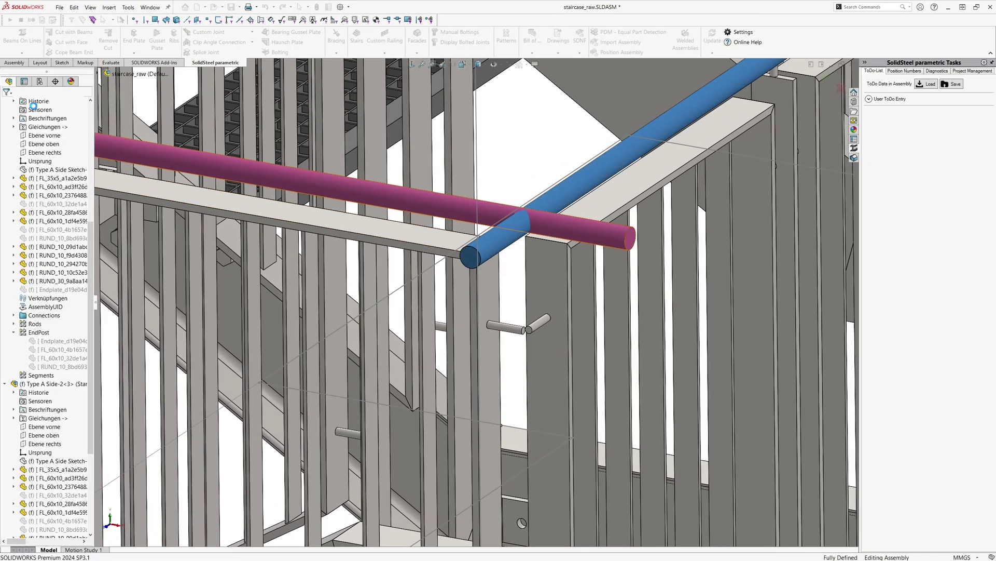
Step: Miter the two short rods together, then select the corner post and its end plate
click(510, 327)
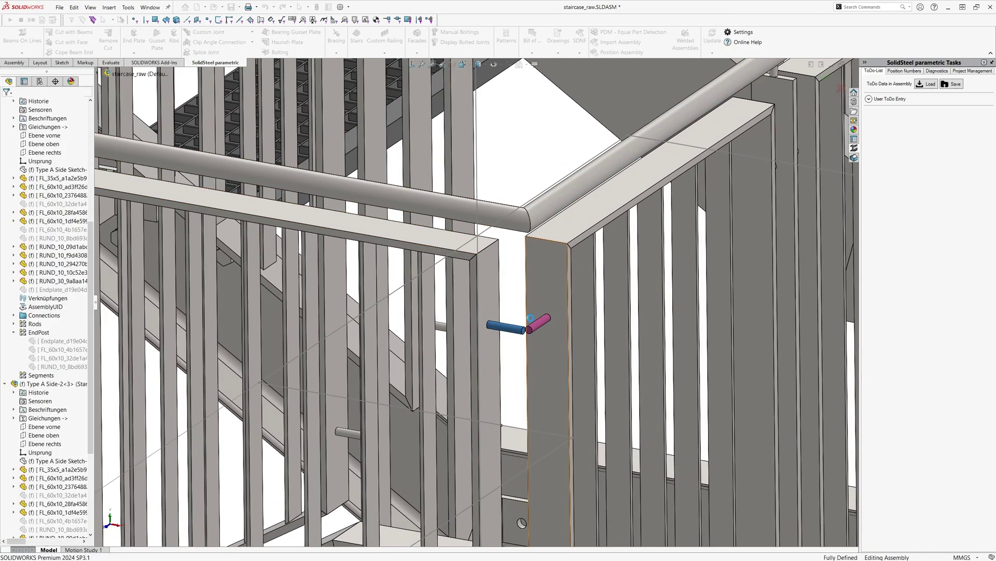
key(Return)
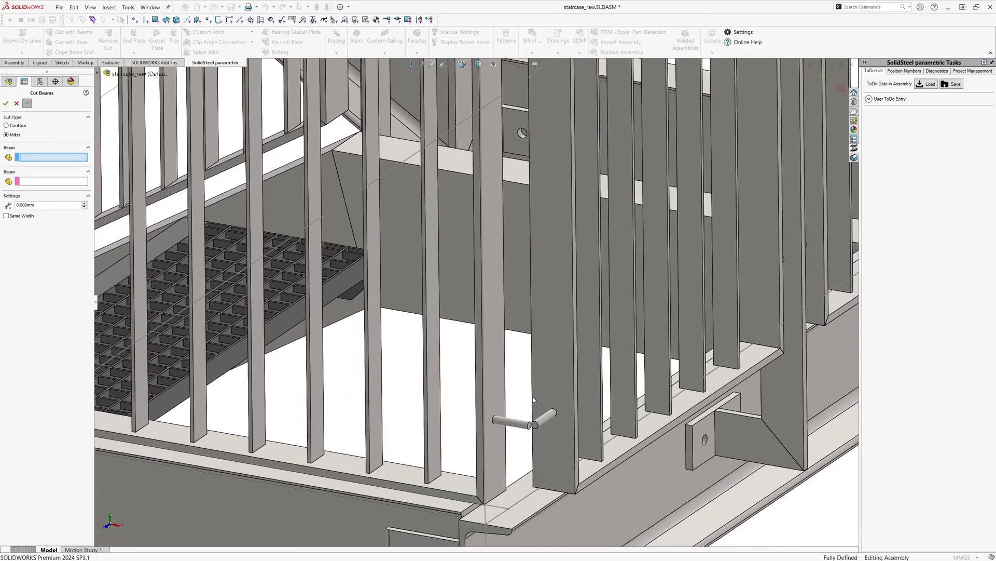
key(Return)
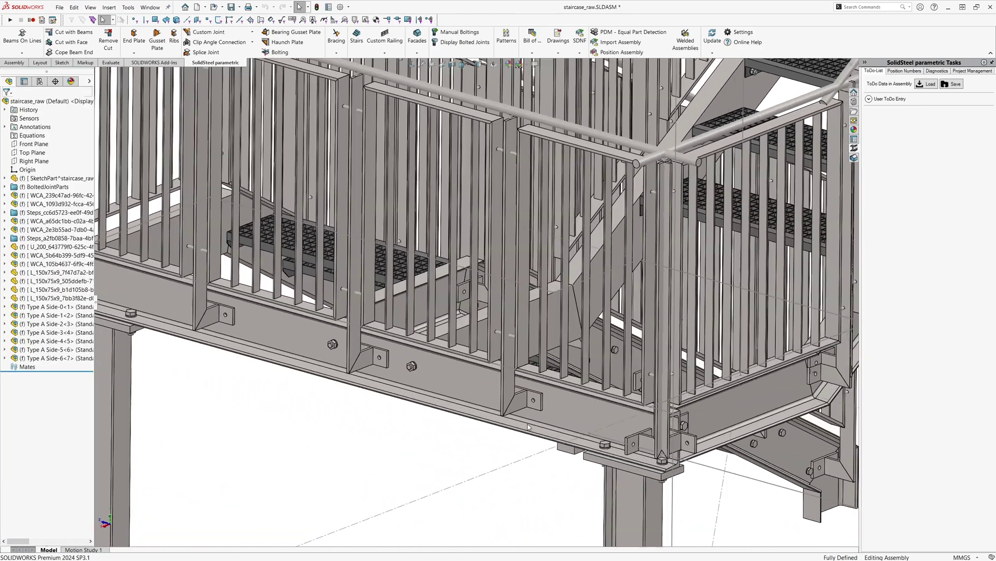
click(422, 456)
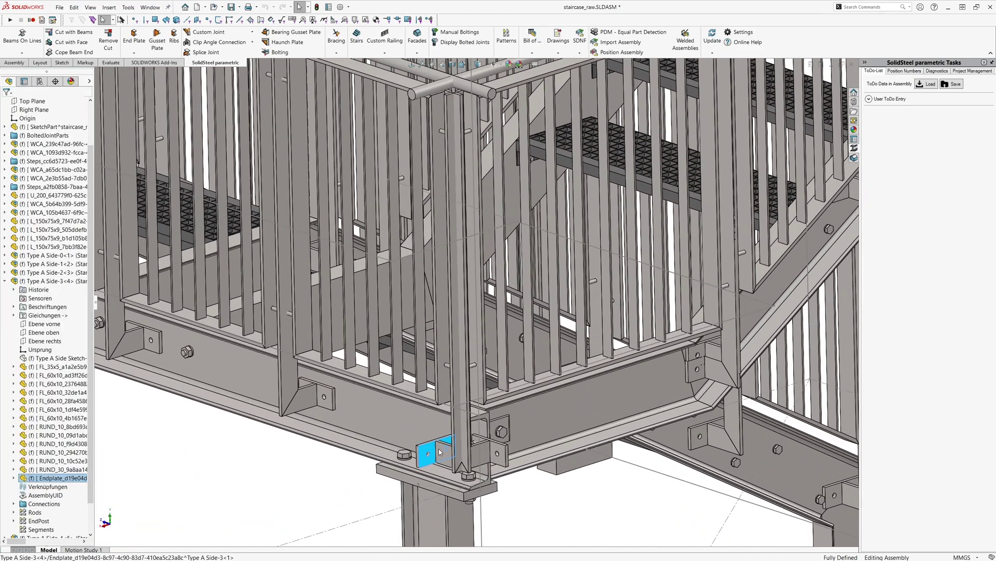
ctrl+click(456, 272)
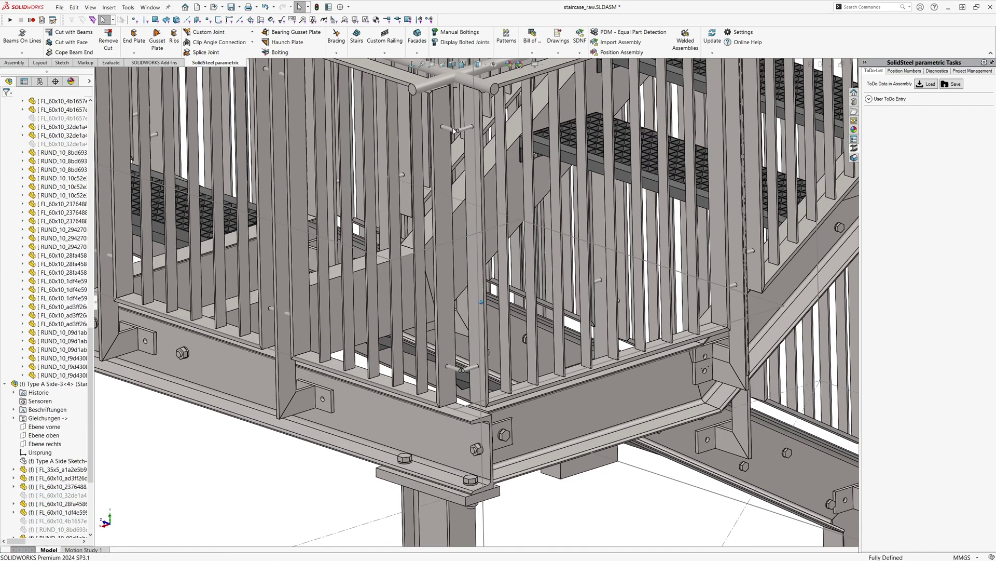
scroll(467, 117, down, 5)
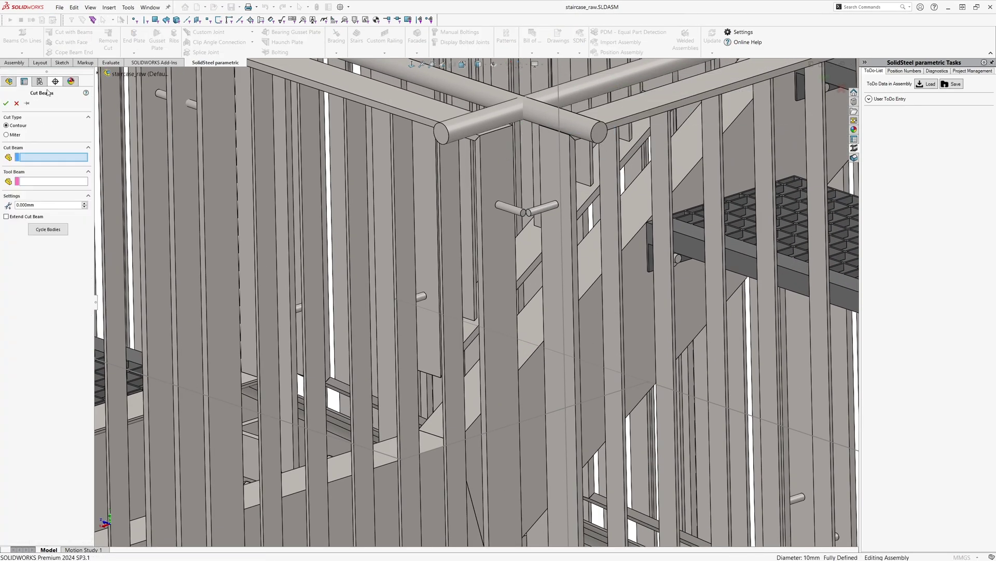
Step: Cancel the beam cut, hide the vertical end post near the landing, and check front and top views
click(6, 103)
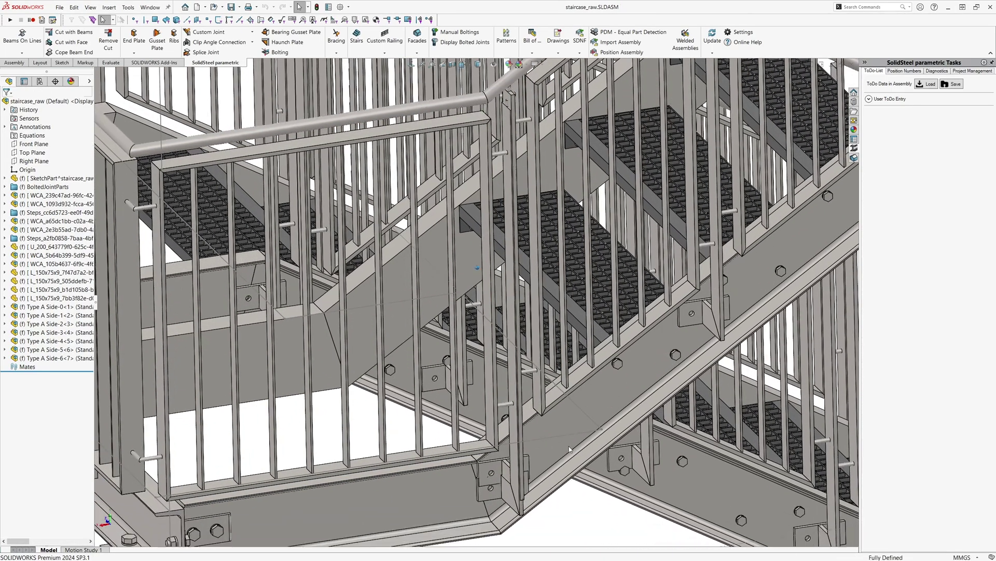
click(534, 156)
key(Tab)
scroll(677, 372, up, 2)
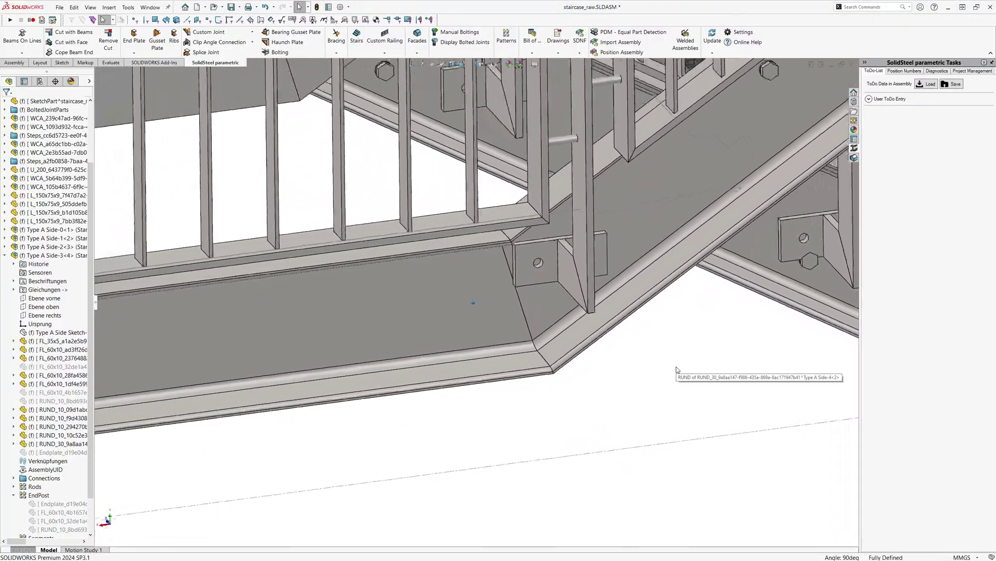
scroll(659, 389, up, 2)
scroll(641, 407, up, 3)
scroll(632, 460, up, 2)
key(ctrl+1)
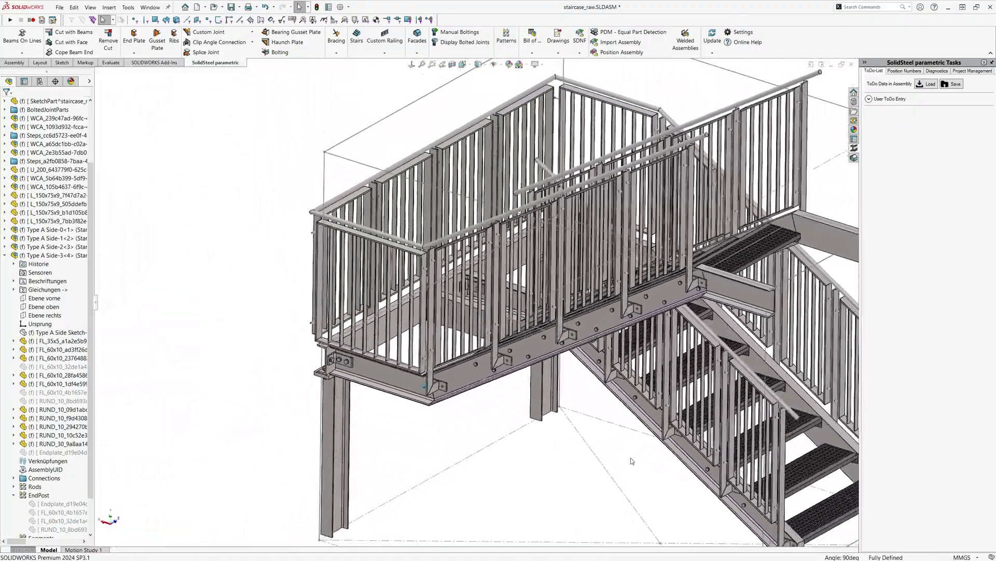
key(ctrl+7)
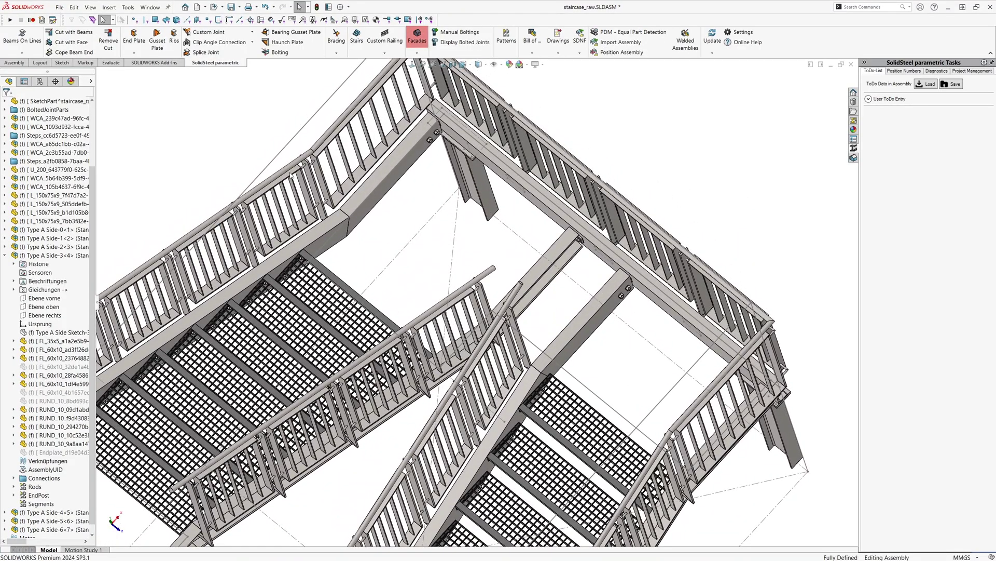
Step: Start a facade and choose the 500x50 grating from the Gratings category
click(418, 39)
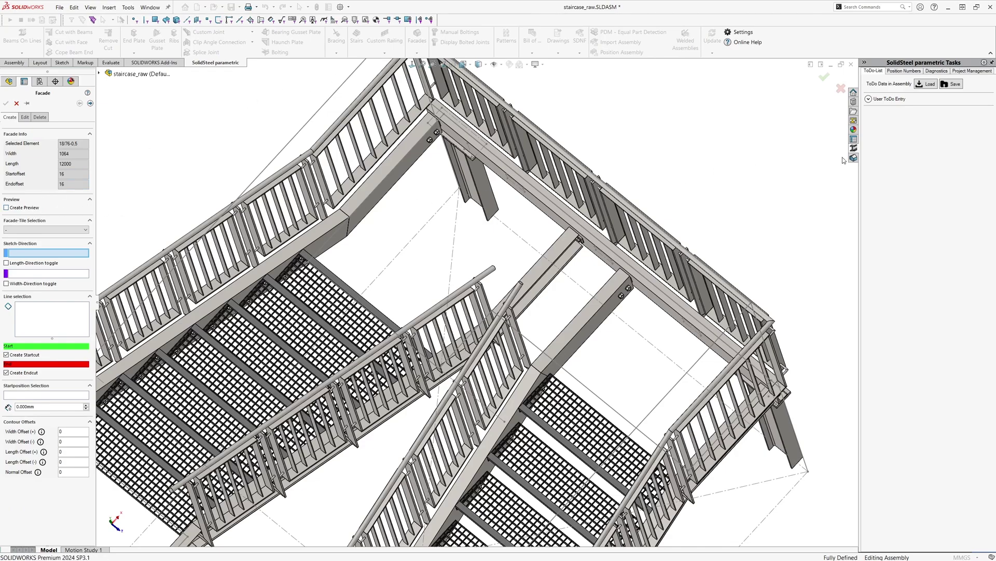
click(851, 159)
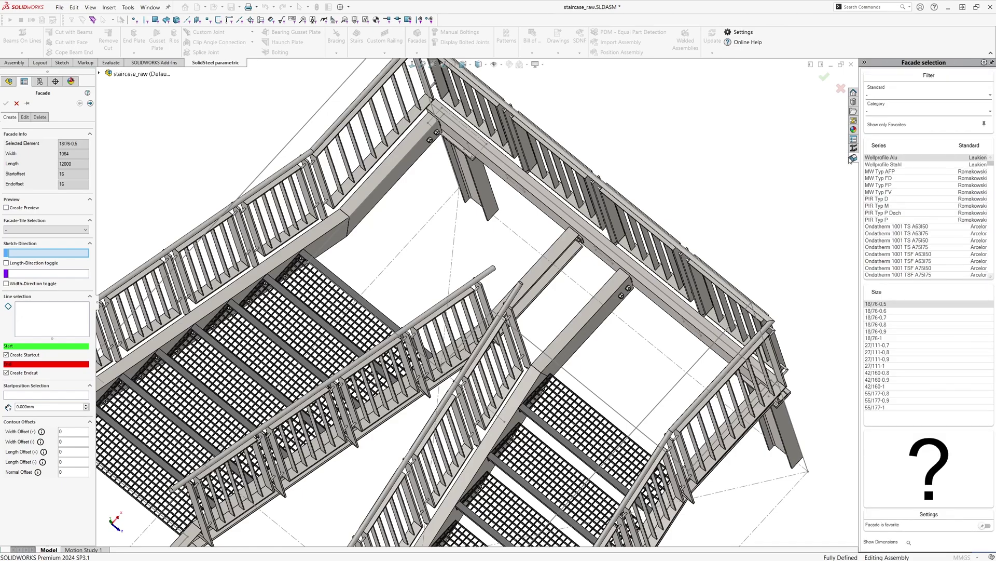
click(919, 111)
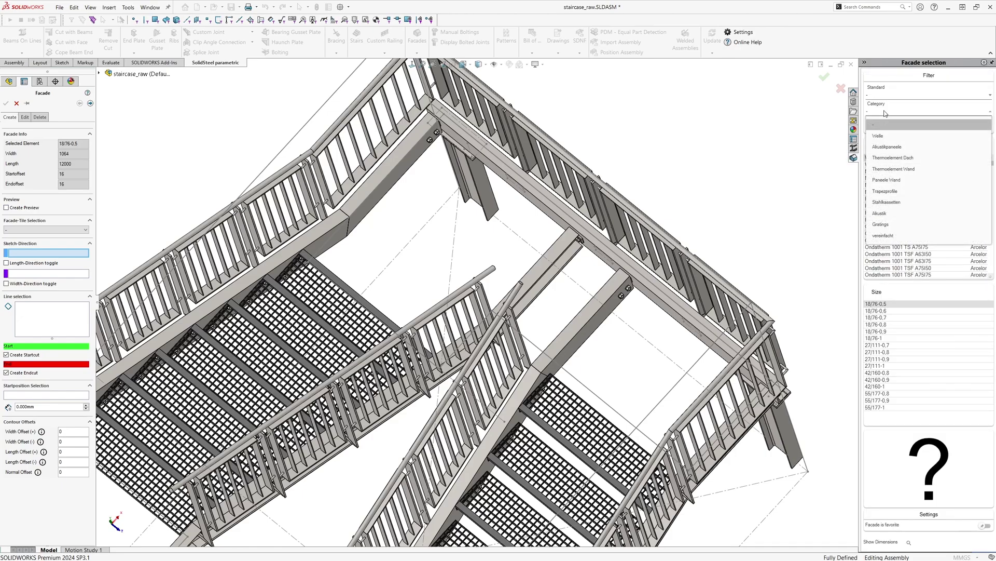
click(896, 229)
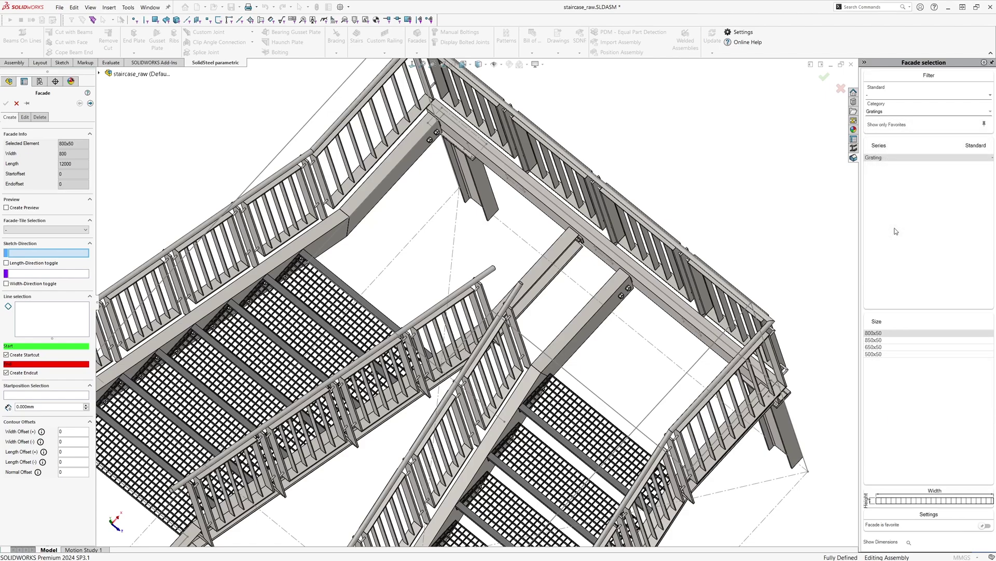
click(879, 356)
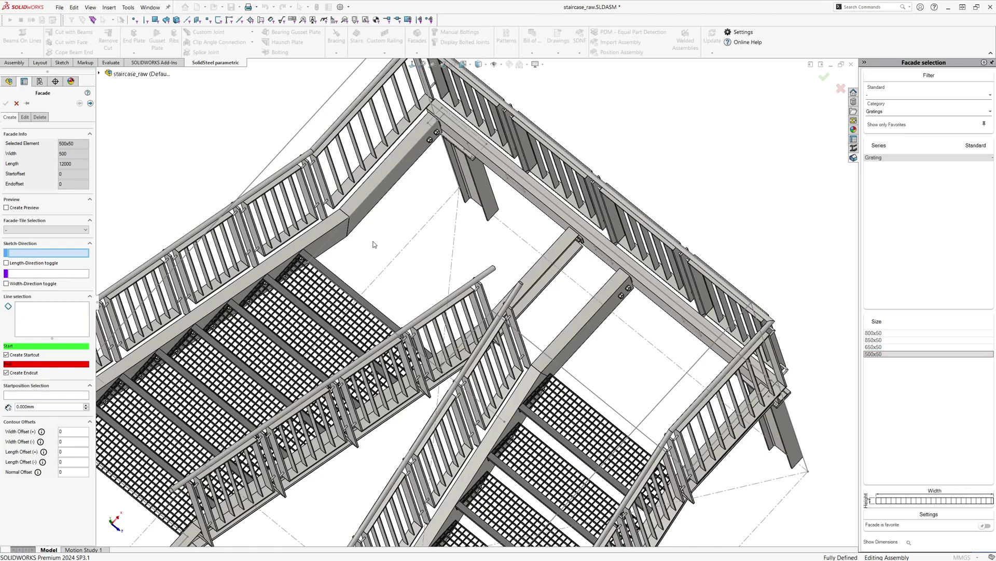
Step: Use Line28 for sketch direction and Line17 for width, add the landing outline lines, and confirm
click(376, 193)
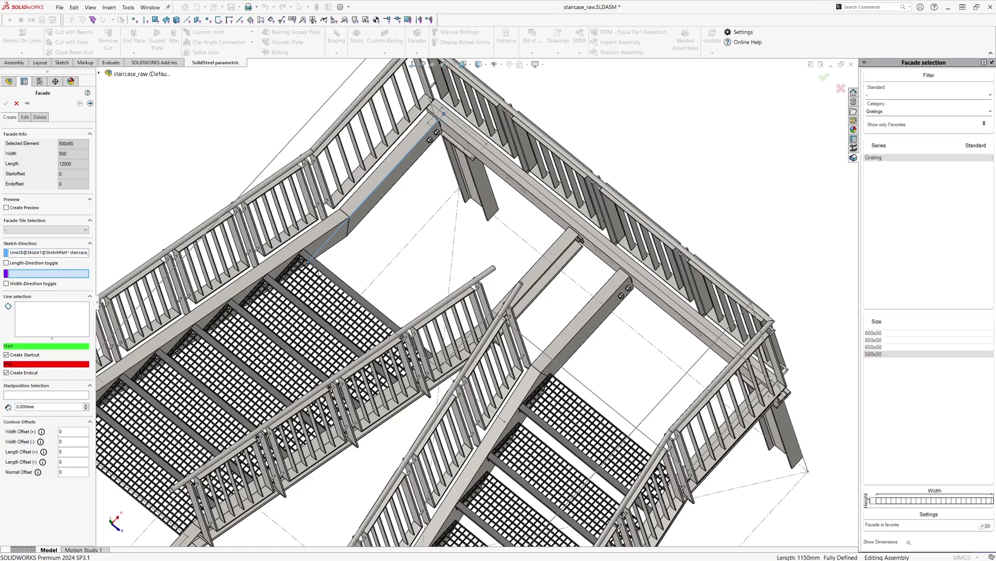
click(373, 315)
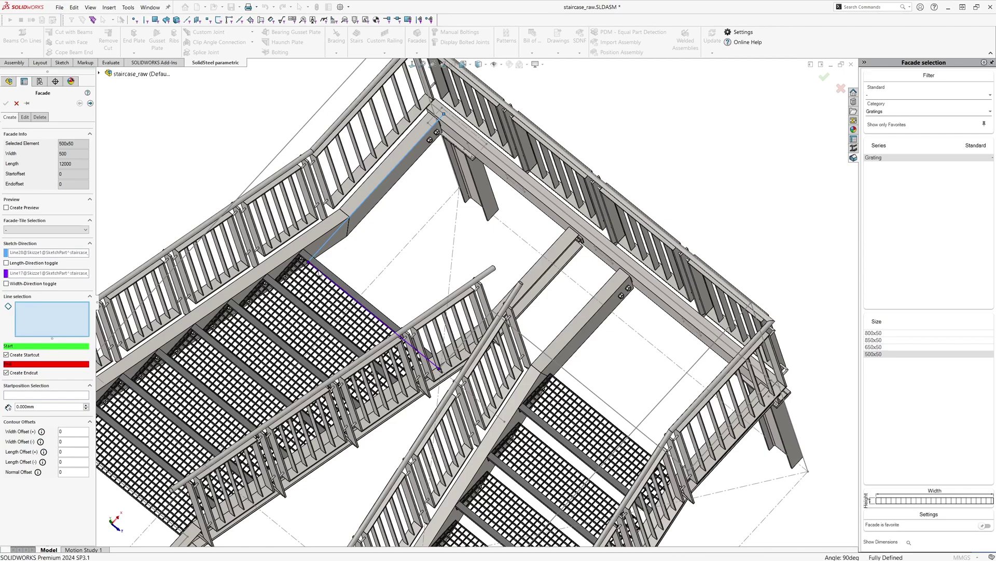
click(372, 197)
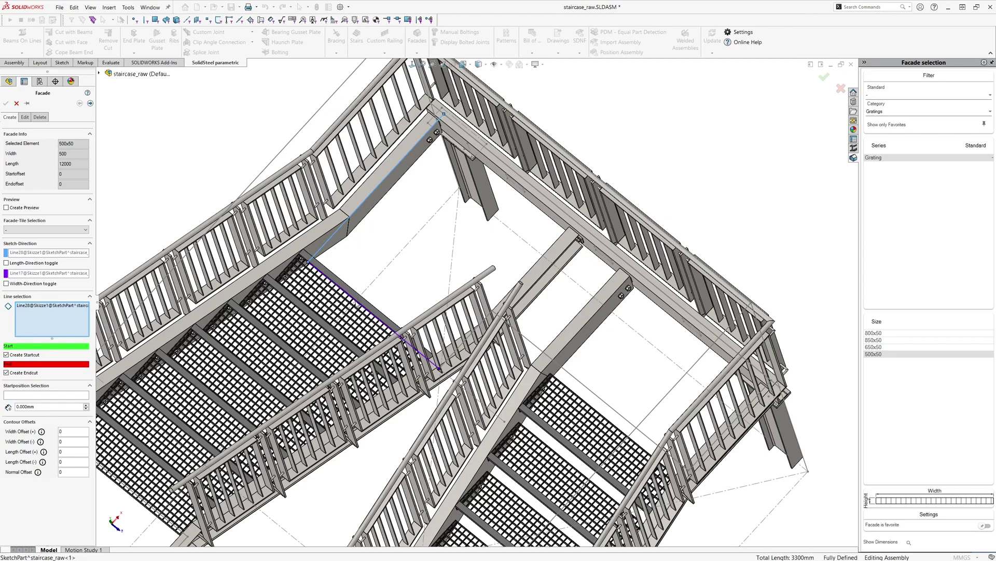
click(432, 362)
click(471, 340)
click(527, 342)
click(731, 421)
click(724, 351)
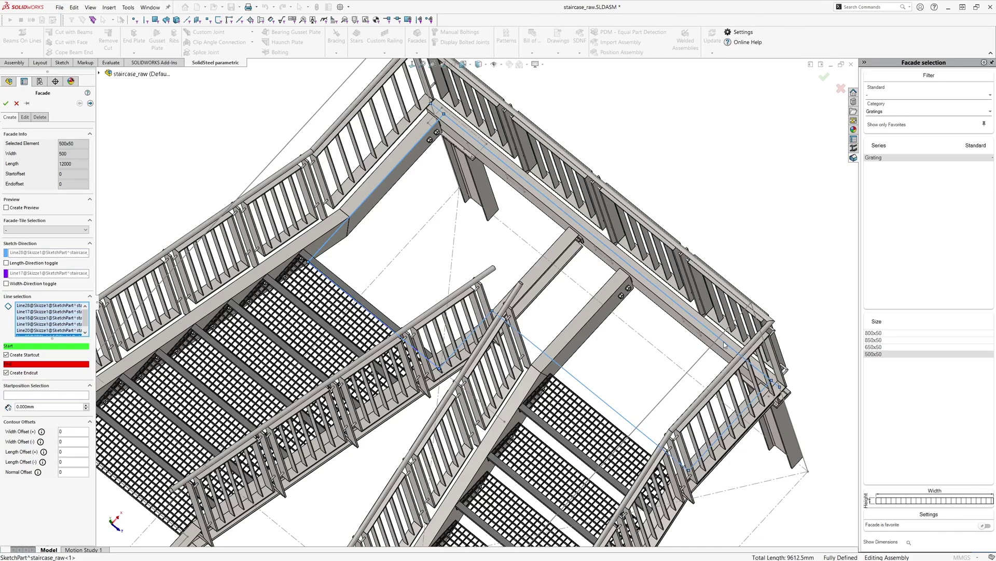
click(825, 77)
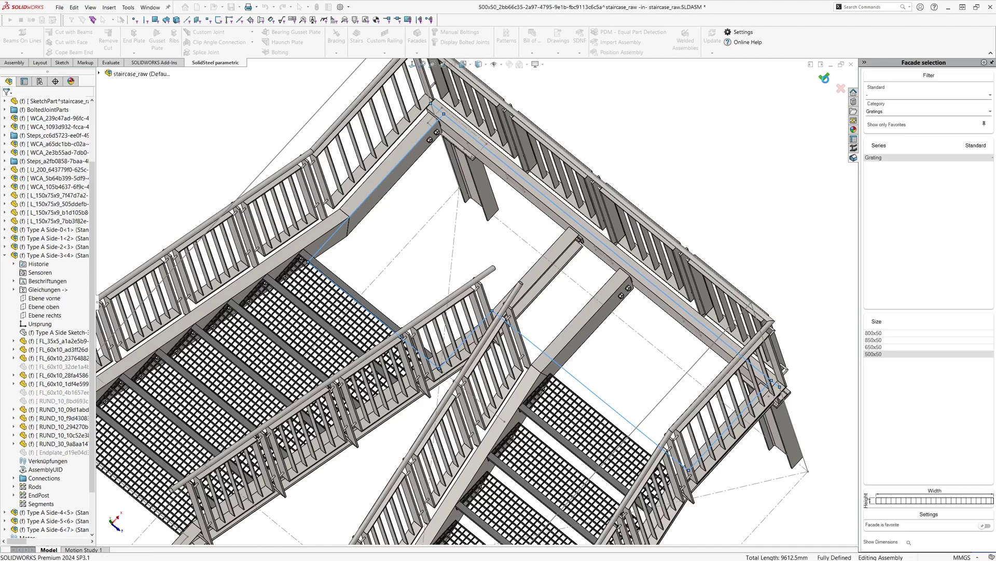
Step: Exit part editing and orbit to inspect the grating on the landing
click(824, 78)
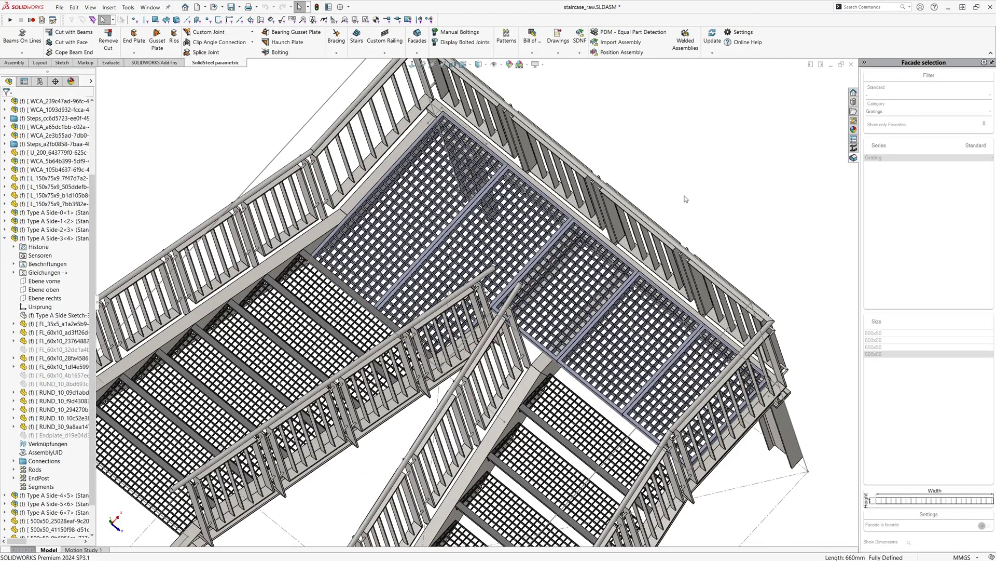
scroll(487, 289, up, 1)
scroll(486, 290, up, 2)
scroll(487, 290, up, 2)
scroll(486, 289, up, 2)
scroll(484, 290, up, 2)
scroll(484, 291, up, 2)
scroll(484, 290, up, 2)
scroll(590, 319, up, 1)
scroll(590, 319, down, 1)
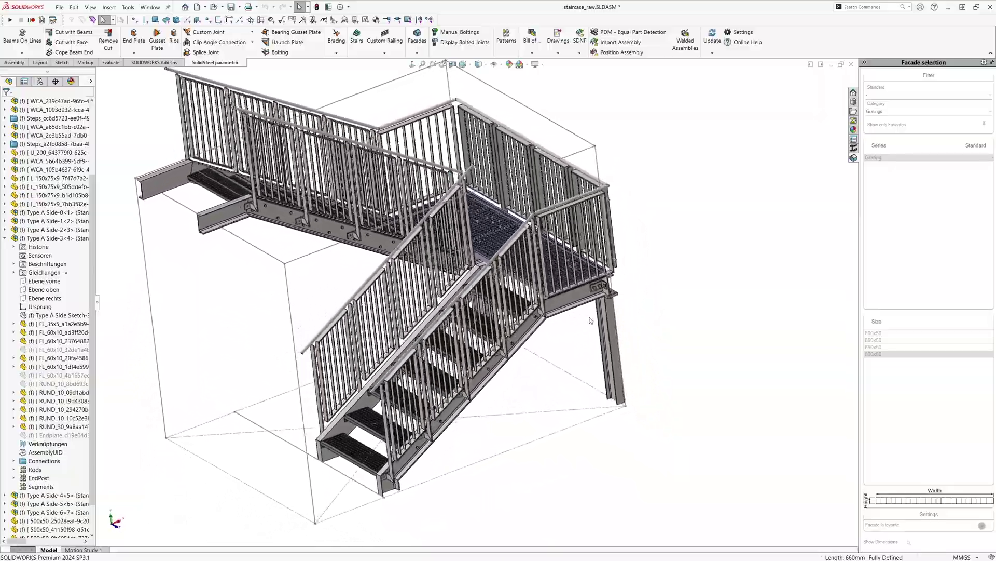
scroll(593, 320, down, 2)
scroll(599, 321, down, 2)
scroll(615, 323, down, 2)
scroll(614, 322, down, 2)
scroll(614, 322, down, 2)
scroll(615, 323, down, 2)
scroll(614, 322, down, 2)
middle_drag(615, 320, 727, 379)
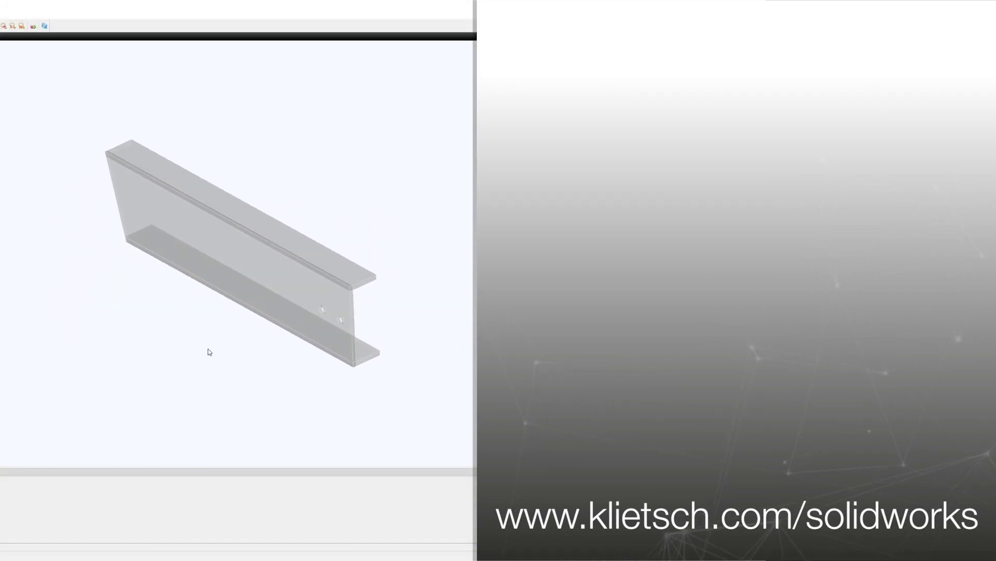
middle_drag(207, 350, 220, 320)
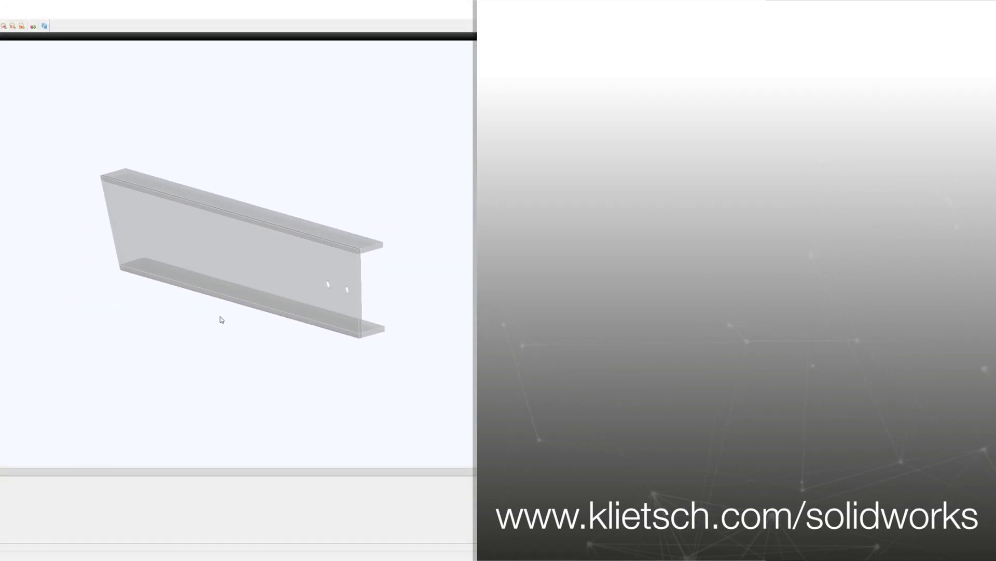